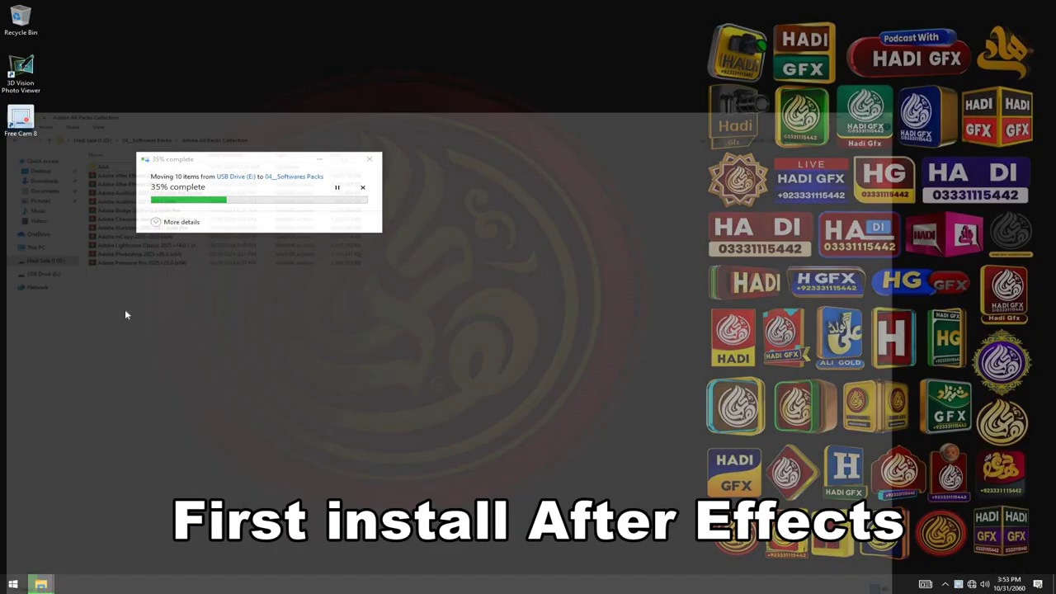
# - Open the After Effects 2024 archive in WinRAR, run autoplay.exe and start the installation
pyautogui.doubleClick(168, 74)
pyautogui.doubleClick(352, 283)
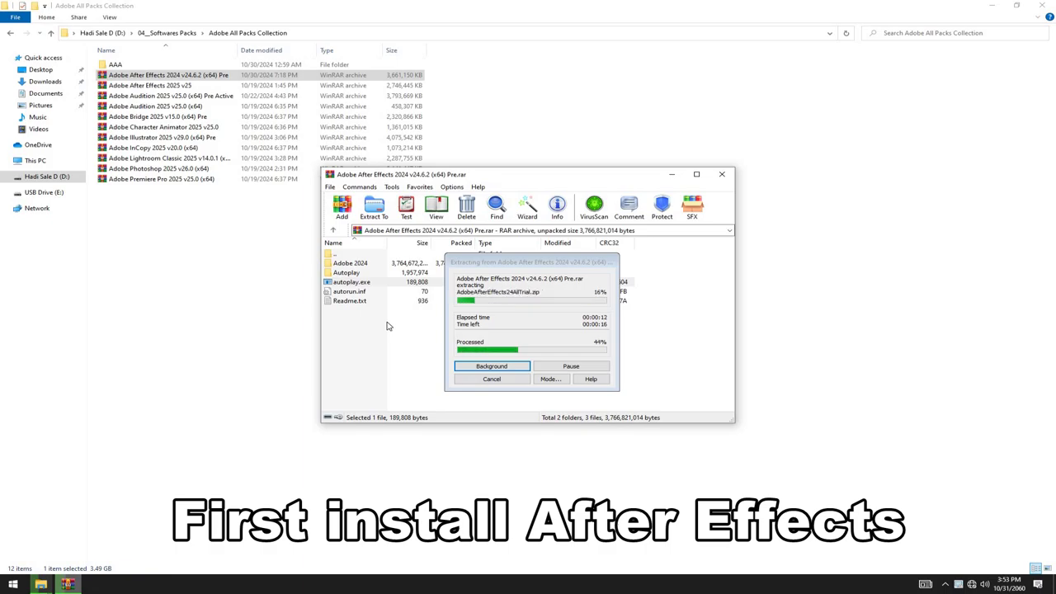
pyautogui.click(514, 427)
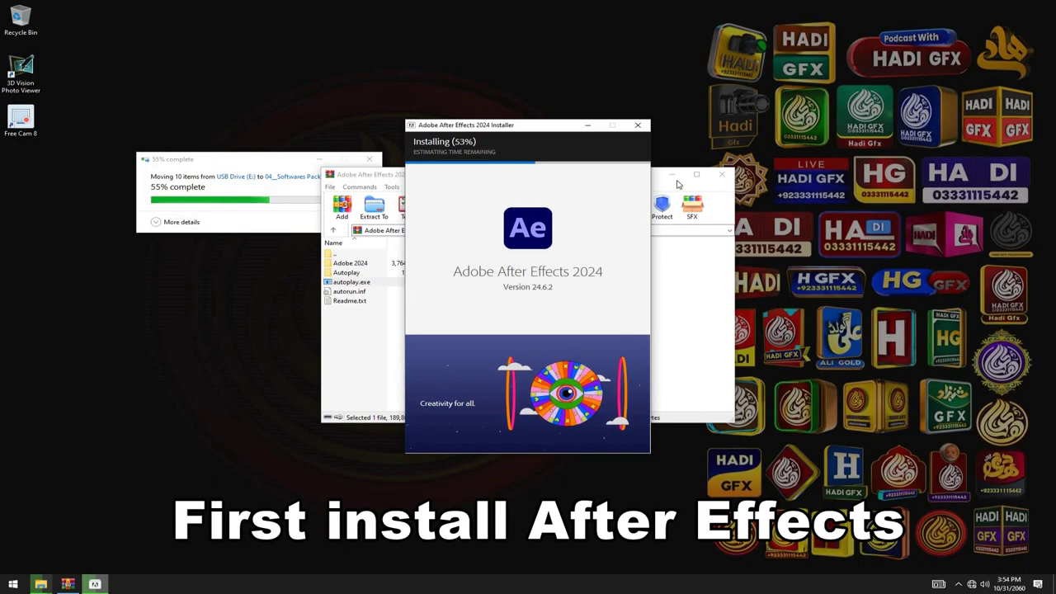
pyautogui.click(671, 175)
# - Move the installer to the left and dismiss the Install Complete notice when it finishes
pyautogui.moveTo(484, 124); pyautogui.dragTo(158, 175)
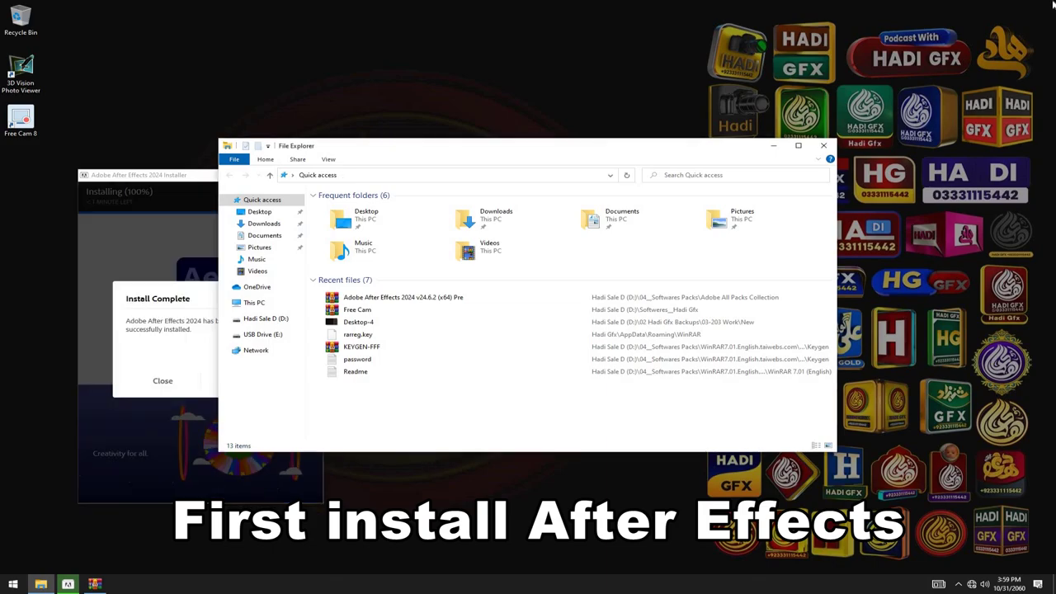
pyautogui.click(159, 379)
# - Put an After Effects shortcut on the desktop, launch it, check Window > Extensions, then close it
pyautogui.click(12, 583)
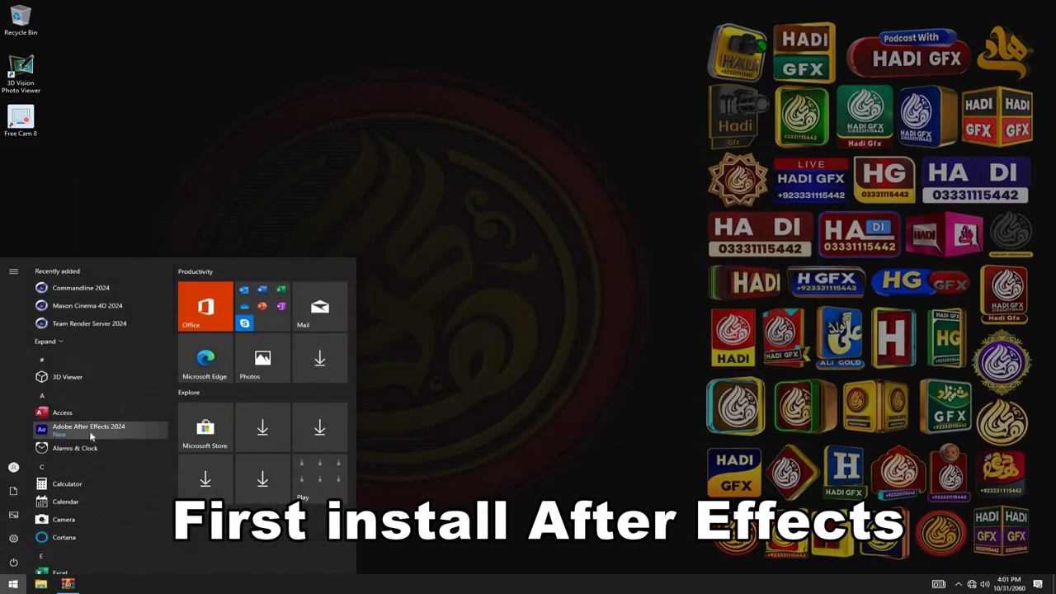
pyautogui.moveTo(107, 426); pyautogui.dragTo(50, 186)
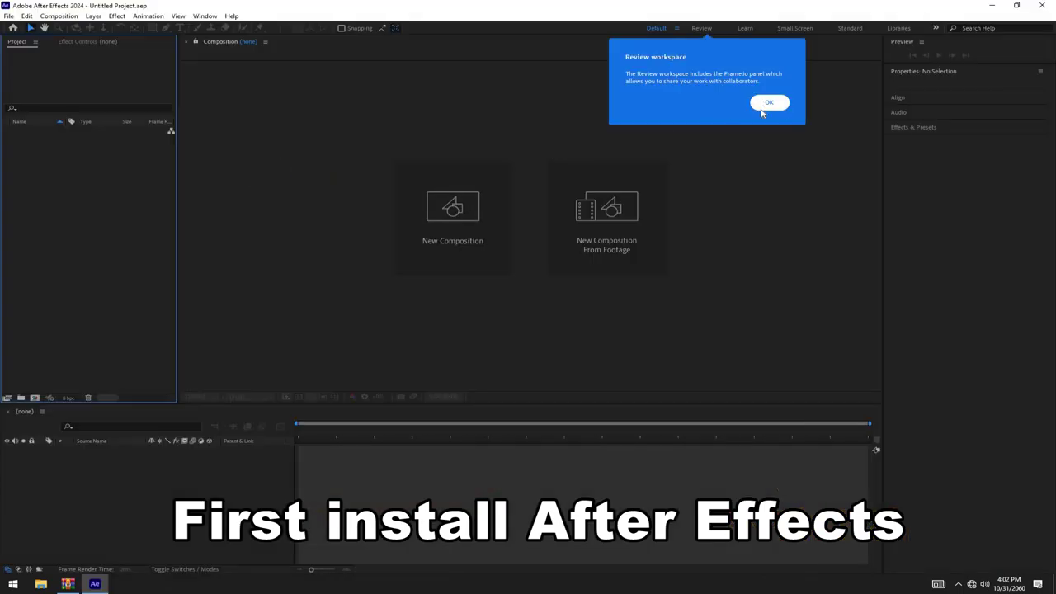
pyautogui.click(764, 104)
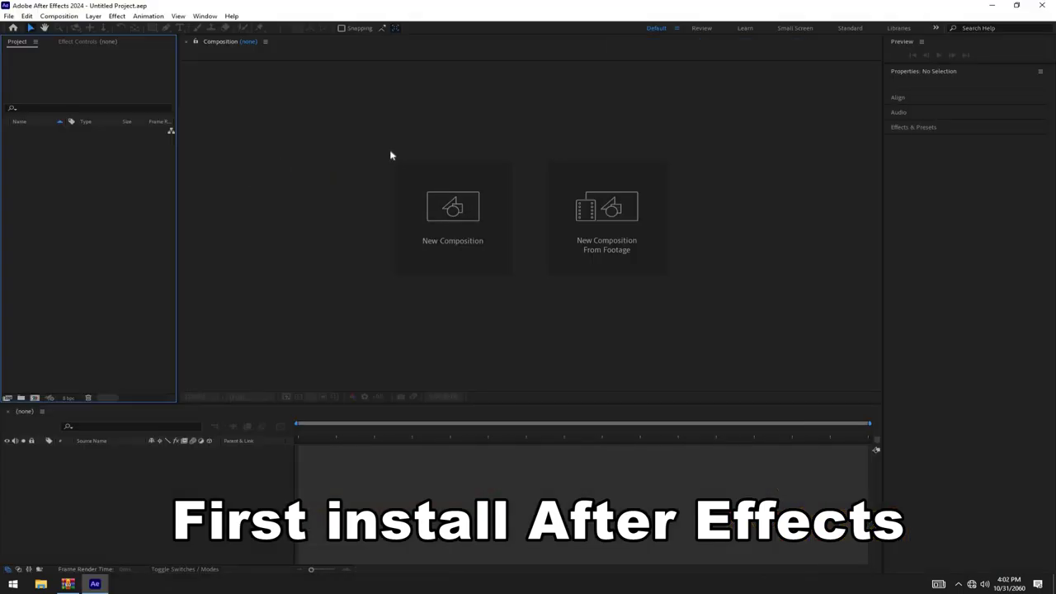
pyautogui.click(205, 16)
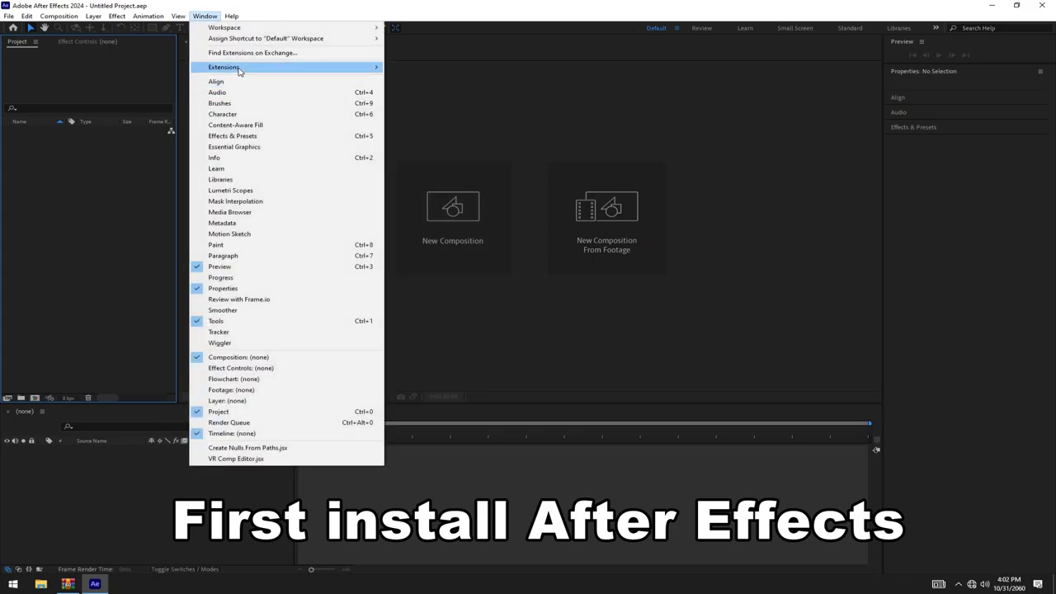
pyautogui.click(868, 47)
pyautogui.click(1037, 9)
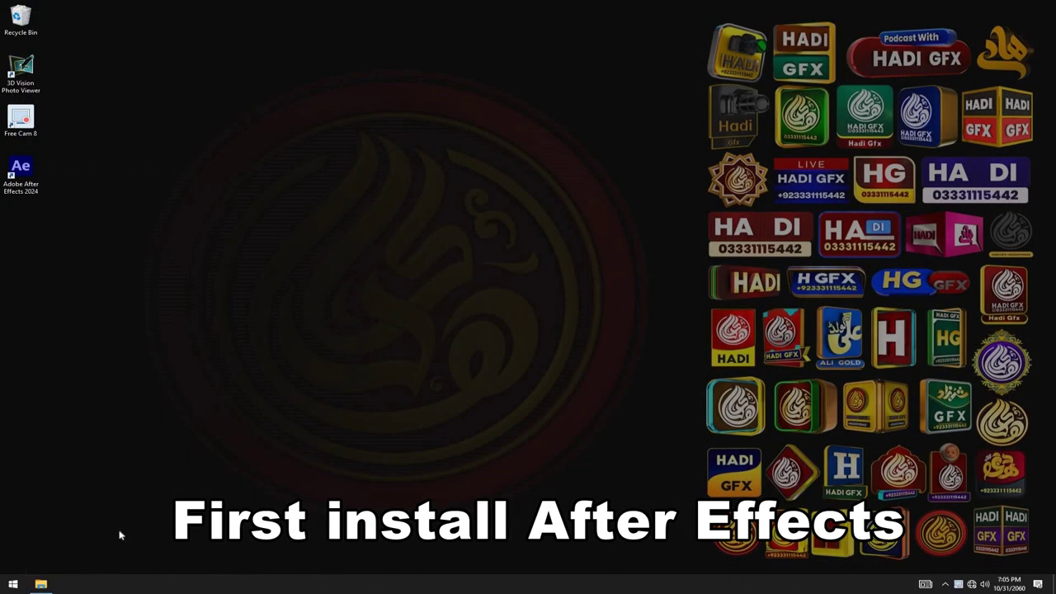
# - Install ZXP Installer from its setup archive after accepting the license
pyautogui.click(40, 584)
pyautogui.doubleClick(212, 356)
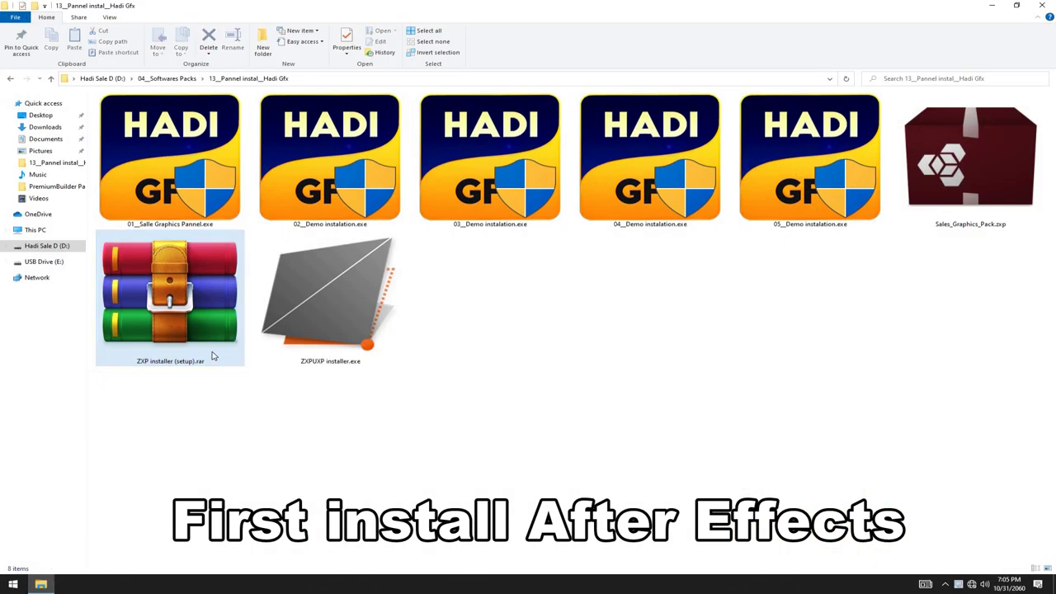
pyautogui.click(529, 316)
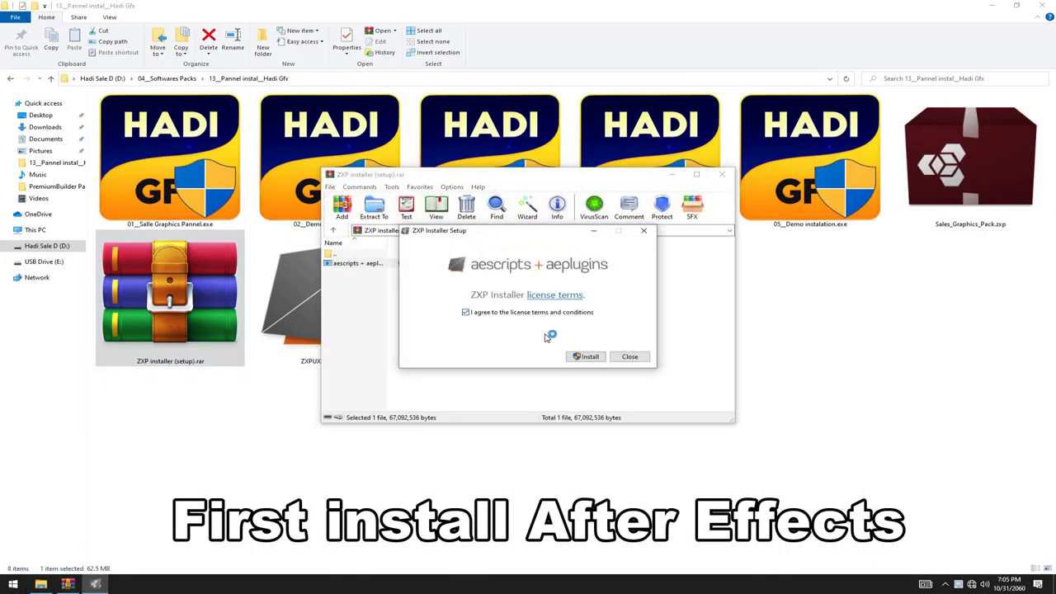
pyautogui.click(587, 356)
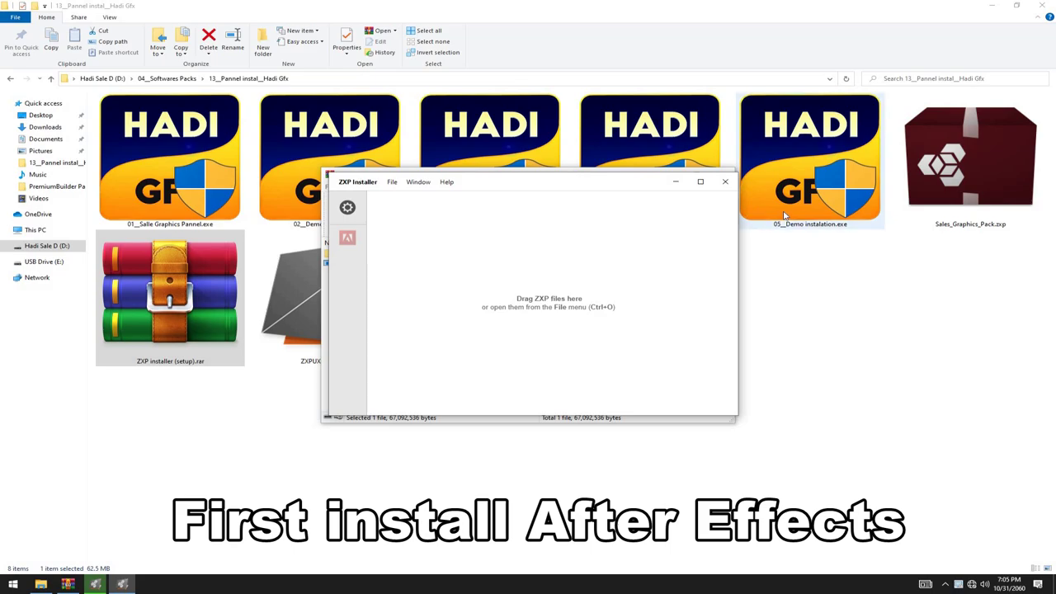
pyautogui.click(719, 173)
# - Launch ZXP Installer and drop Sales_Graphics_Pack.zxp into it
pyautogui.click(621, 359)
pyautogui.press('super')
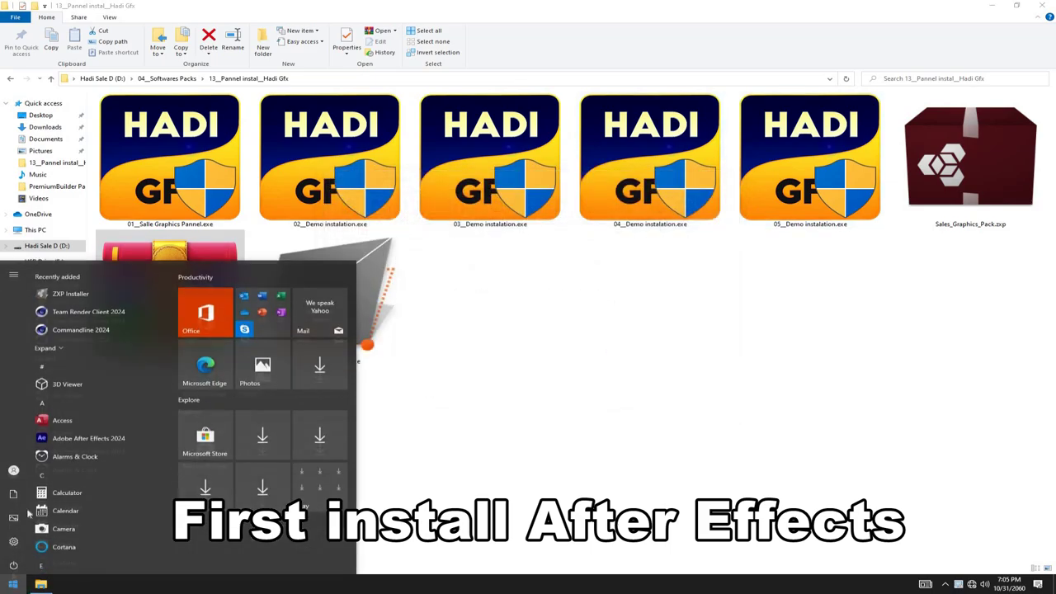
pyautogui.press('Escape')
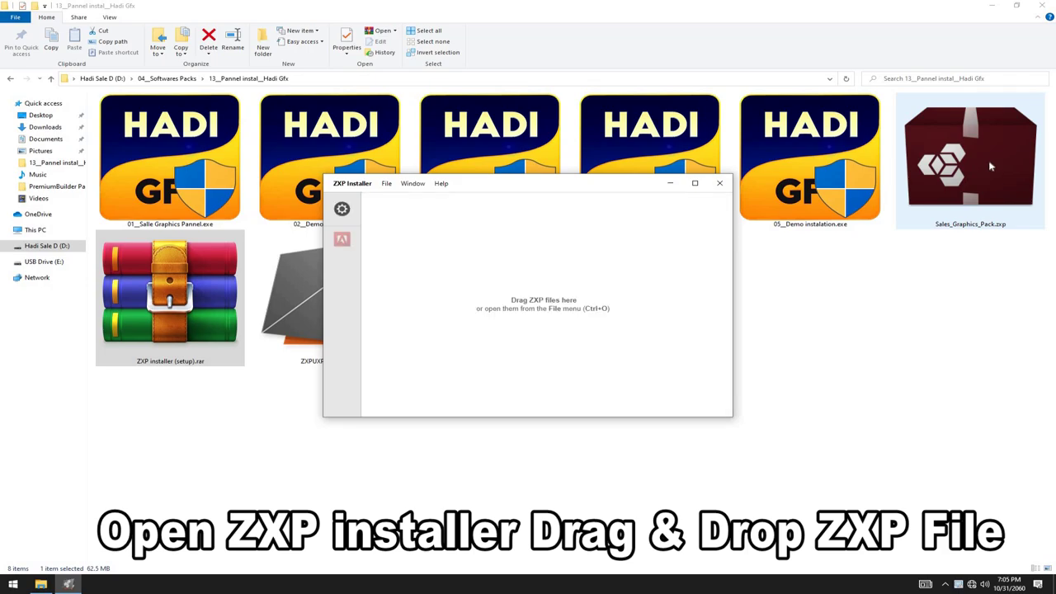
pyautogui.moveTo(986, 168); pyautogui.dragTo(575, 279)
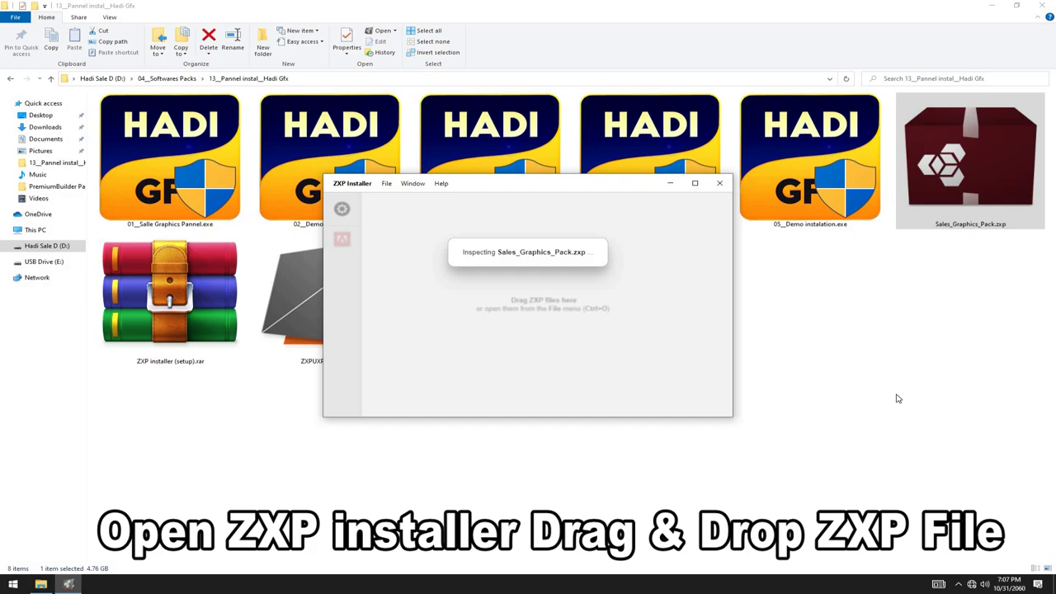
# - Confirm installing Sales_Graphics_Pack, acknowledge the success message and close ZXP Installer
pyautogui.click(630, 290)
pyautogui.click(635, 288)
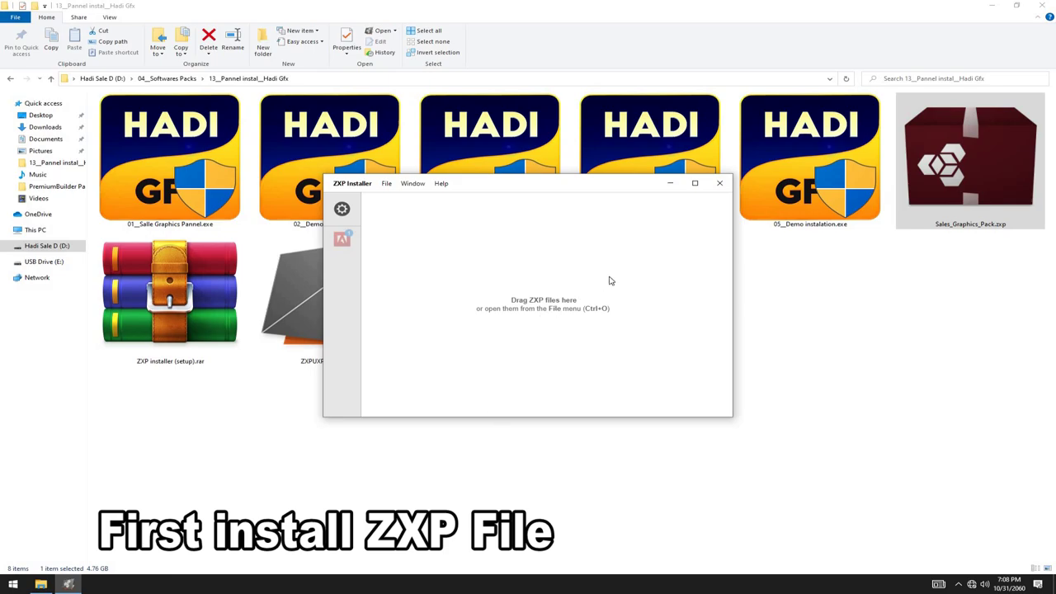
pyautogui.click(720, 184)
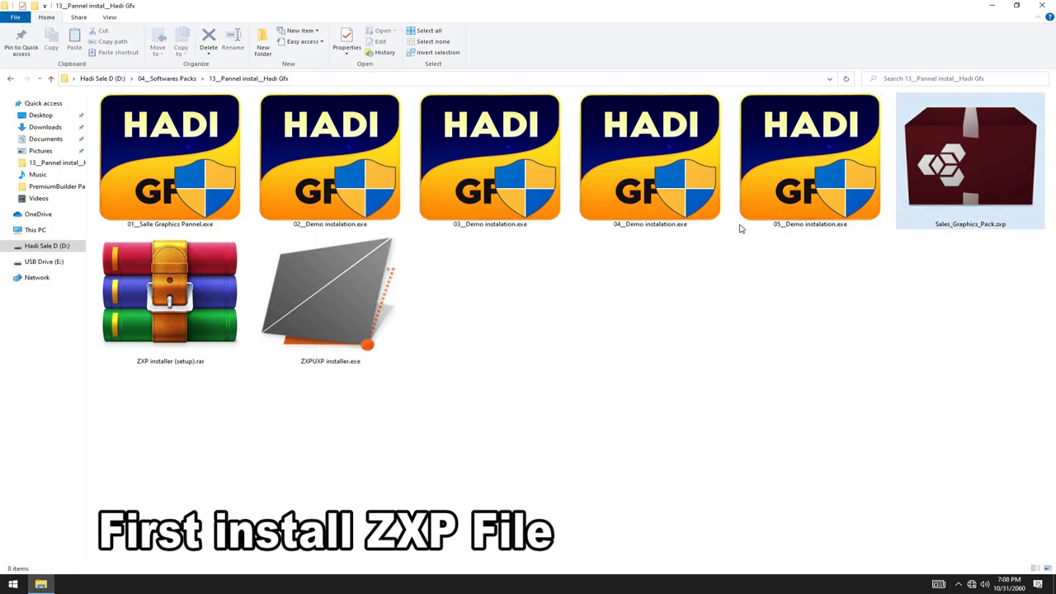
# - Relaunch ZXP Installer from the Start menu
pyautogui.click(577, 296)
pyautogui.click(13, 586)
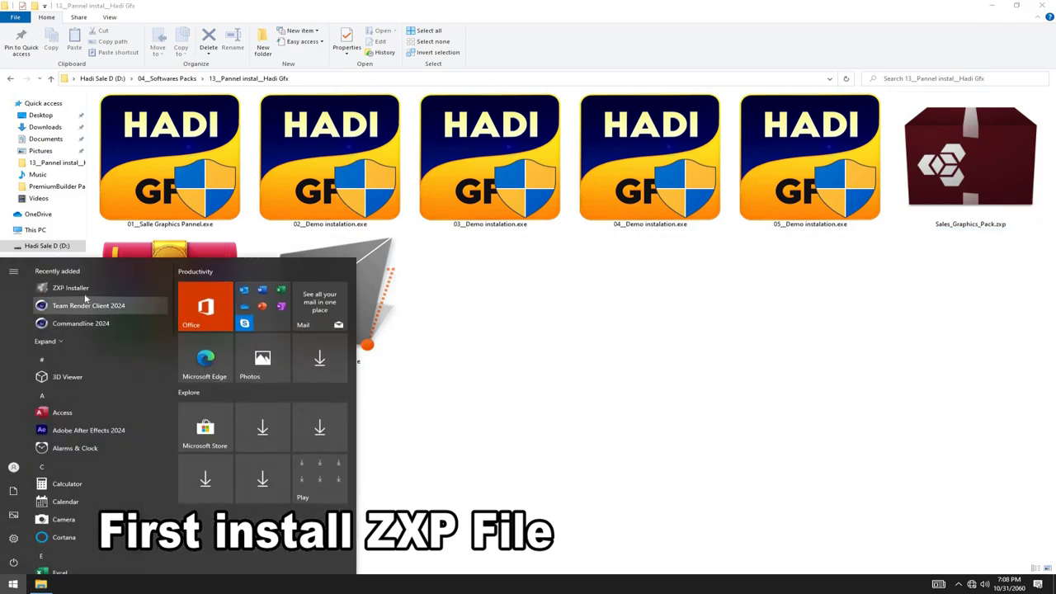
pyautogui.click(422, 334)
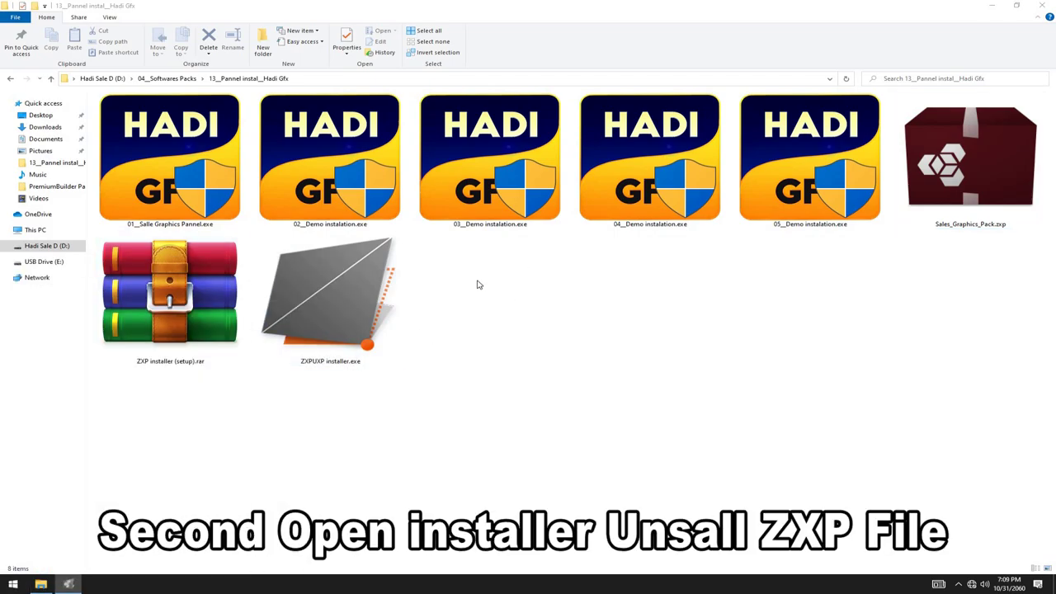
pyautogui.doubleClick(390, 331)
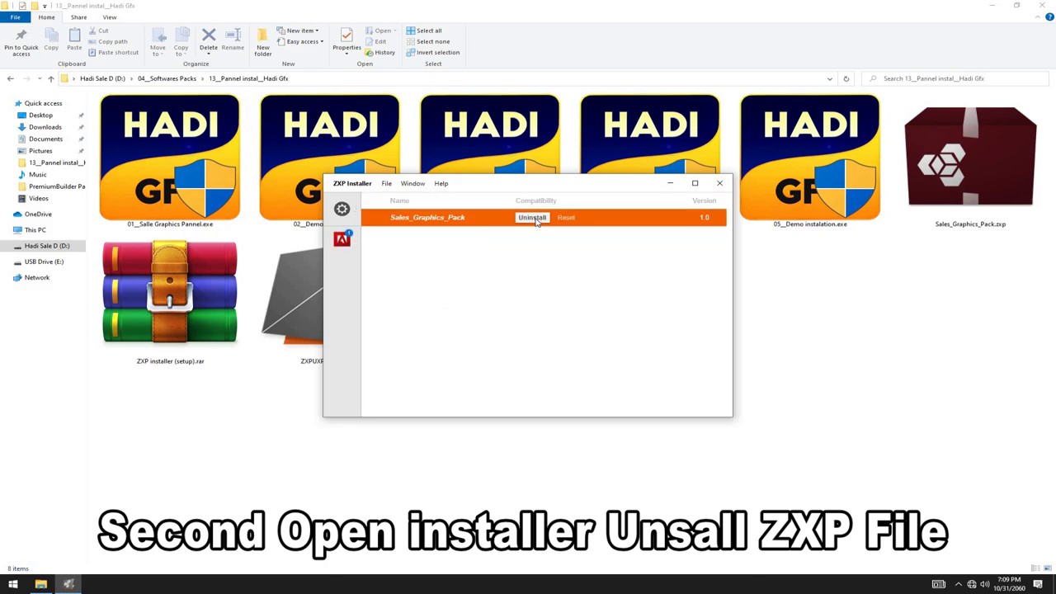
# - Uninstall Sales_Graphics_Pack, close ZXP Installer, and select 01_Salle Graphics Pannel.exe
pyautogui.click(532, 217)
pyautogui.click(581, 272)
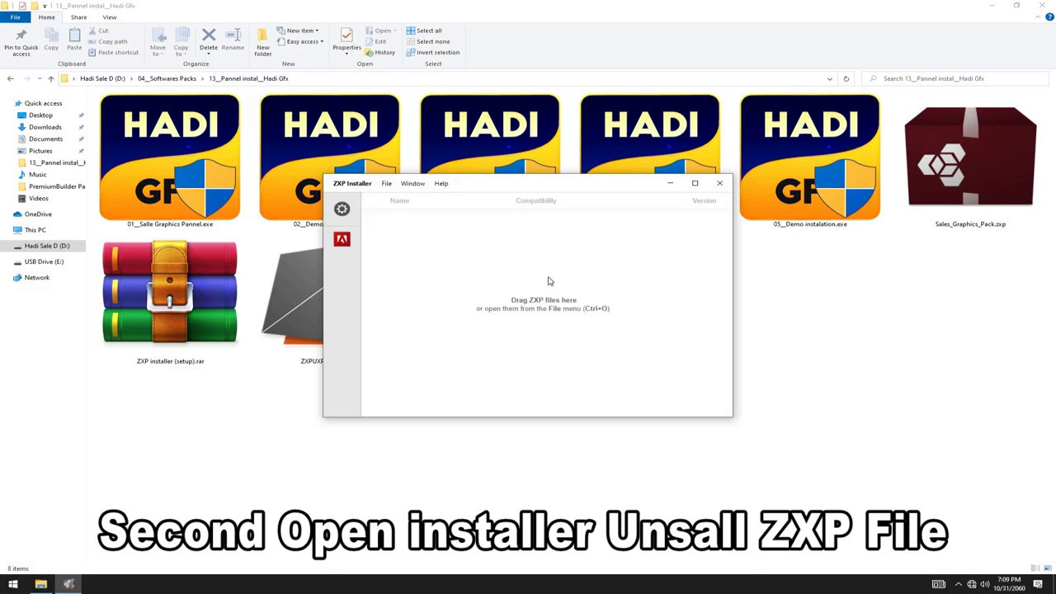
pyautogui.click(719, 183)
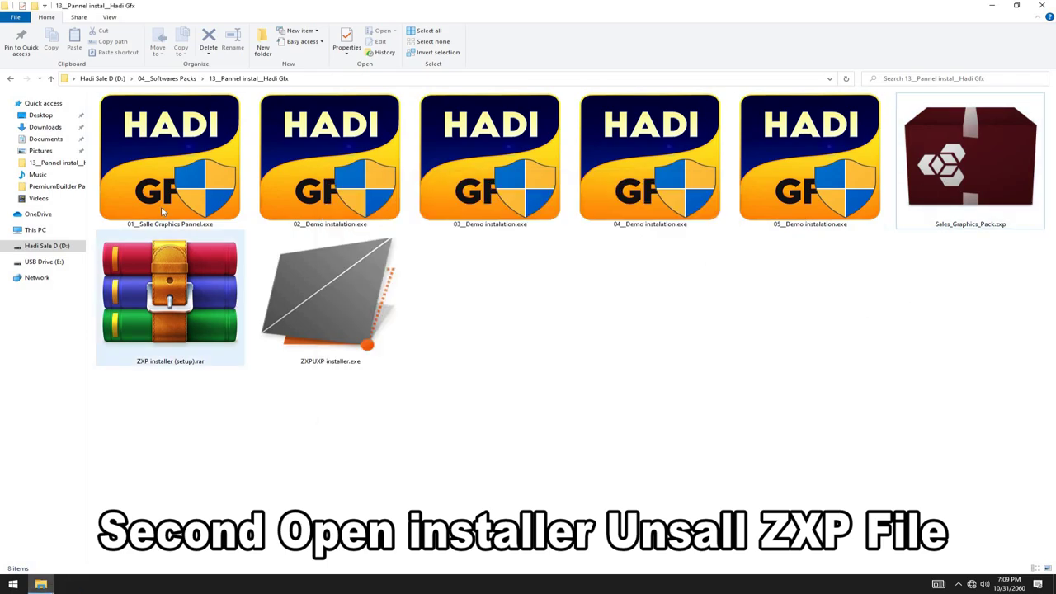
pyautogui.click(155, 180)
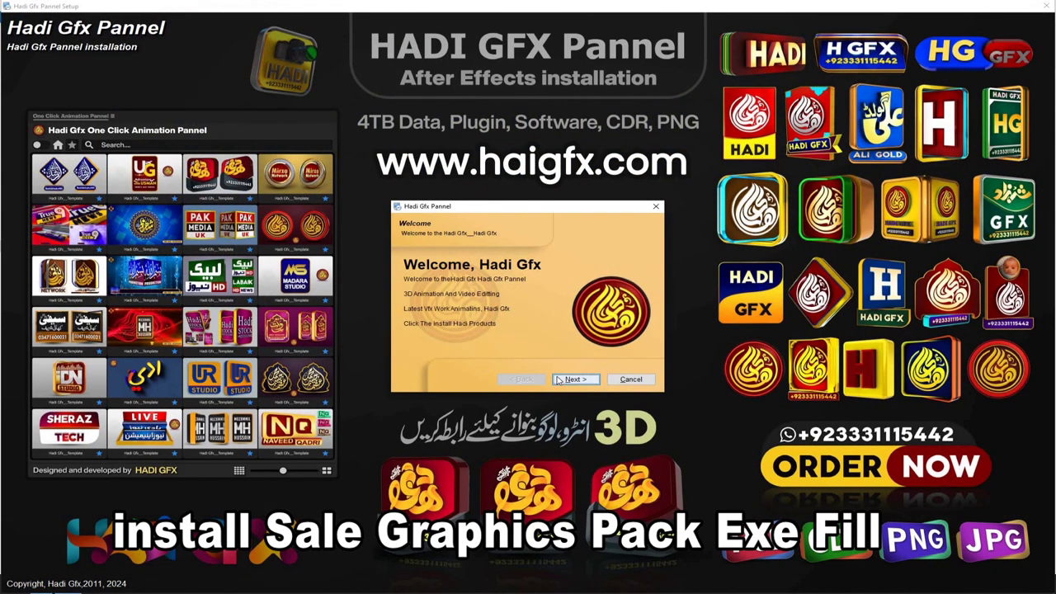
# - Install the Hadi Gfx panel, accepting the license and default folder and tasks
pyautogui.click(575, 379)
pyautogui.click(434, 346)
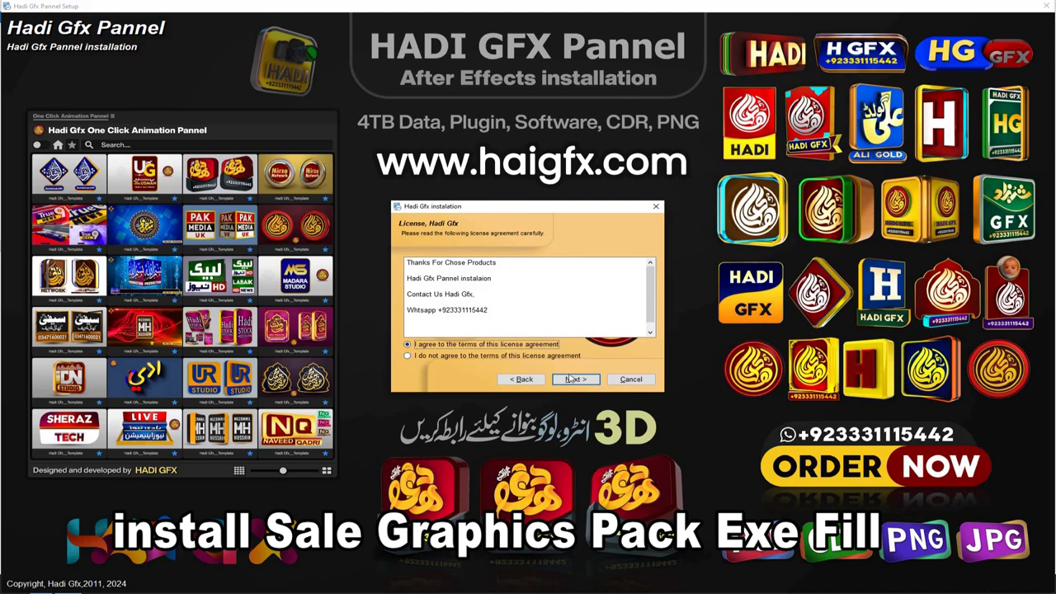
pyautogui.click(570, 379)
pyautogui.click(568, 381)
pyautogui.click(567, 381)
pyautogui.click(568, 380)
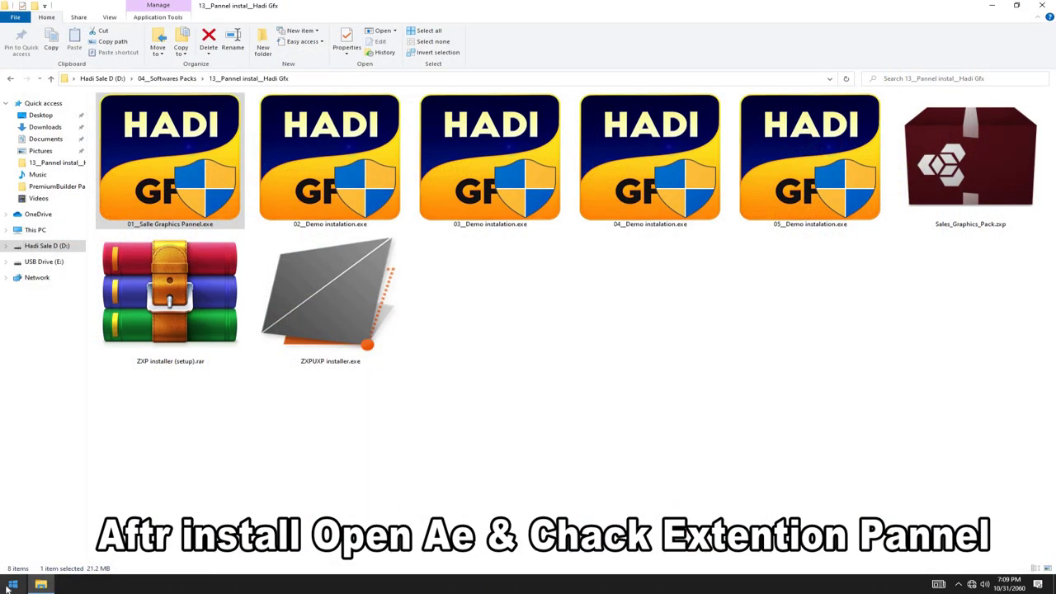
# - Launch Adobe After Effects 2024 from the Start menu
pyautogui.click(12, 584)
pyautogui.click(78, 431)
pyautogui.click(993, 7)
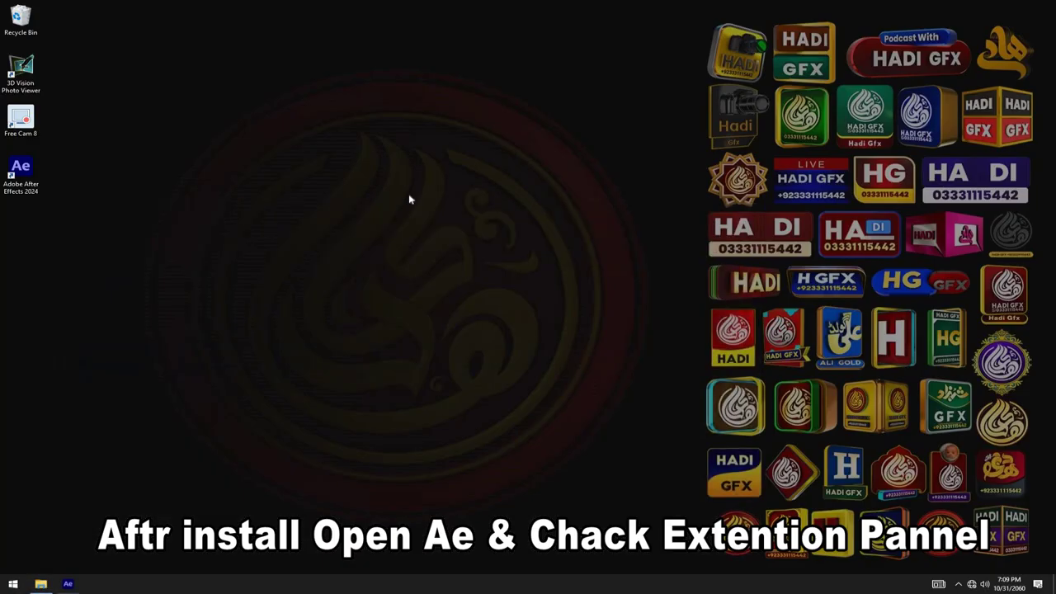
# - Start a new project, dock and maximize the Sales Graphics Pack panel, and show 05 Lower Thirds
pyautogui.click(492, 394)
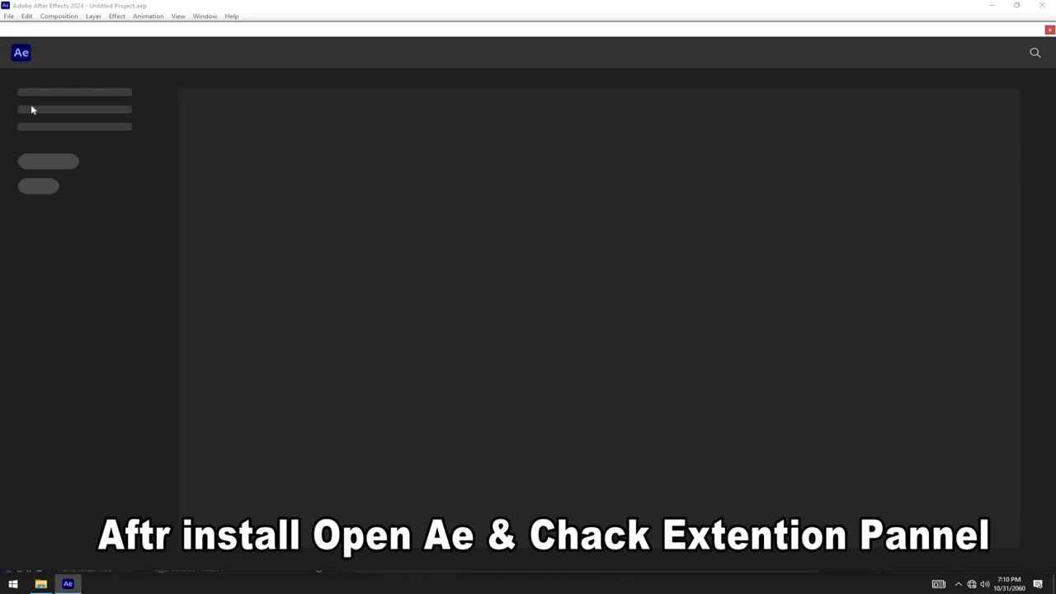
pyautogui.click(64, 97)
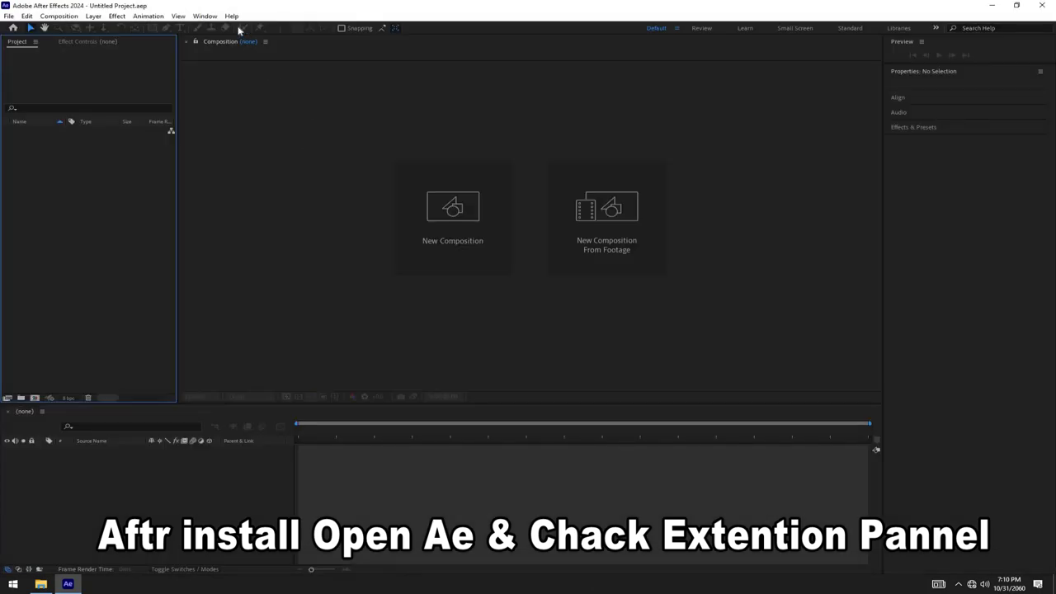
pyautogui.click(206, 16)
pyautogui.moveTo(349, 66)
pyautogui.click(417, 66)
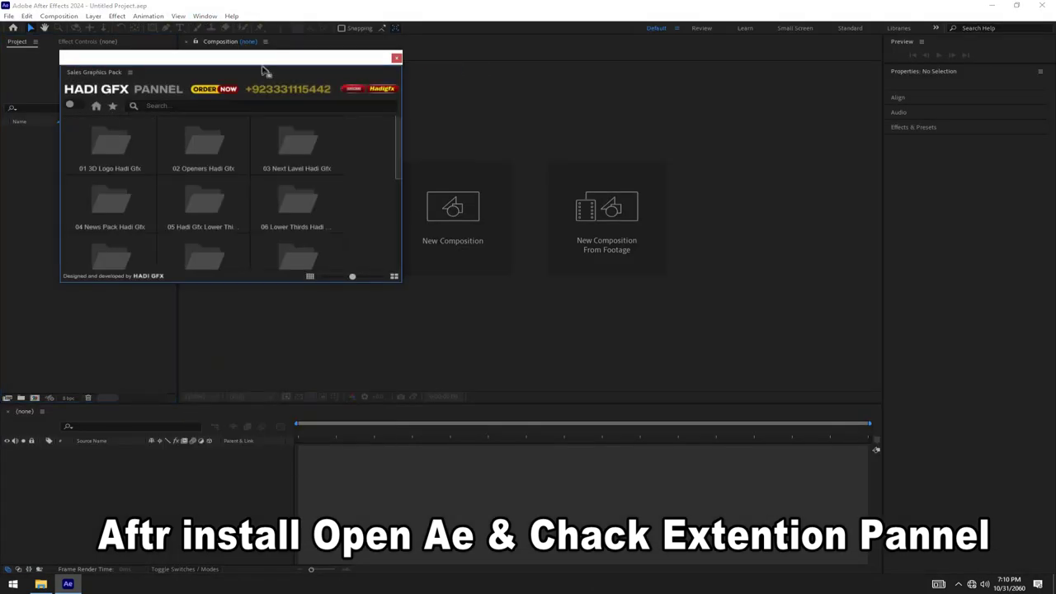
pyautogui.moveTo(264, 72); pyautogui.dragTo(314, 41)
pyautogui.press('`')
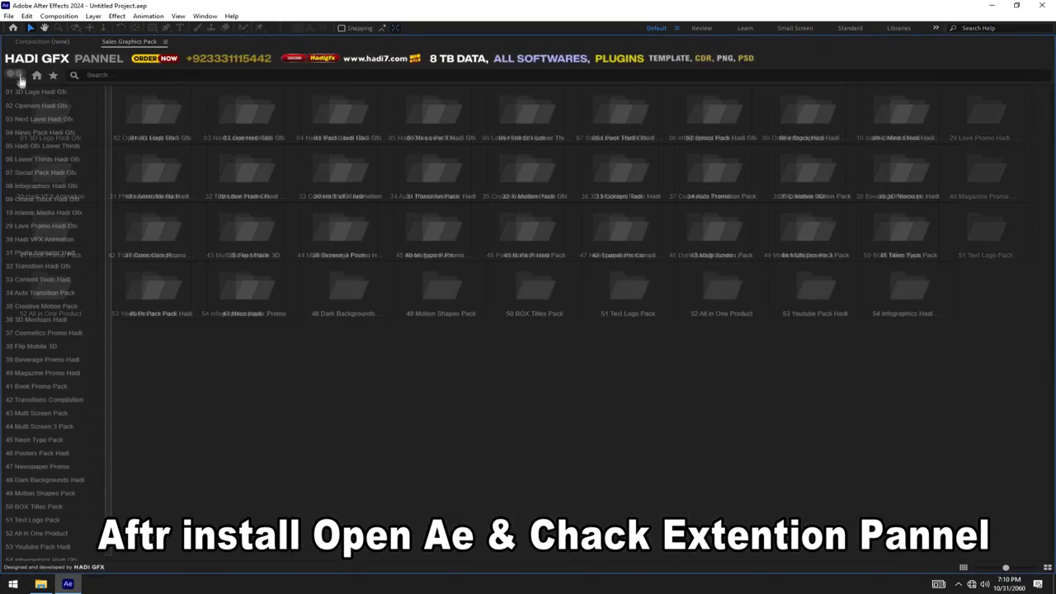
pyautogui.click(46, 146)
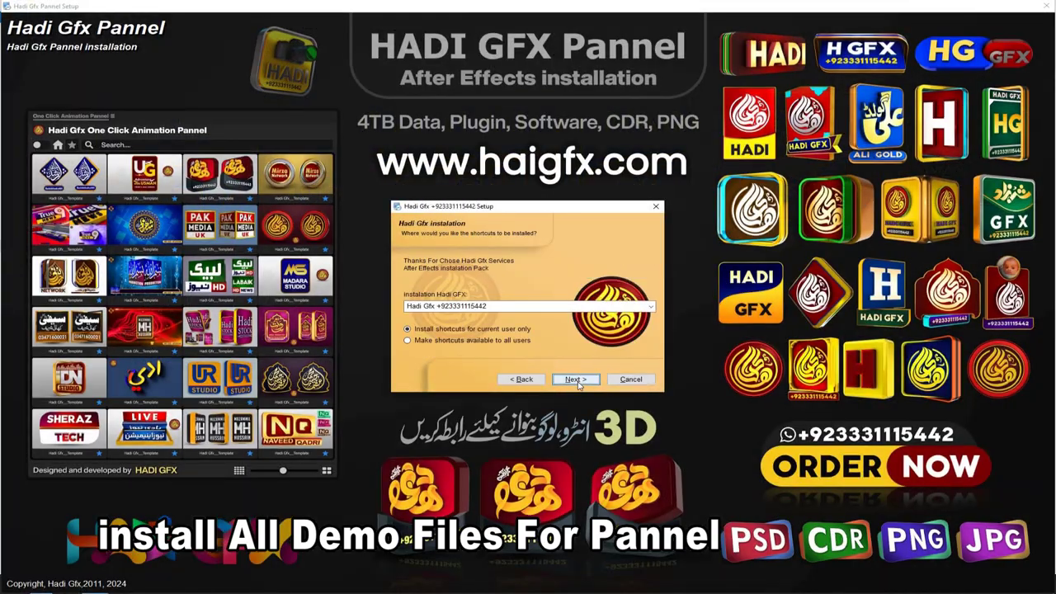
# - Install the demo templates and close the finished setup
pyautogui.click(577, 379)
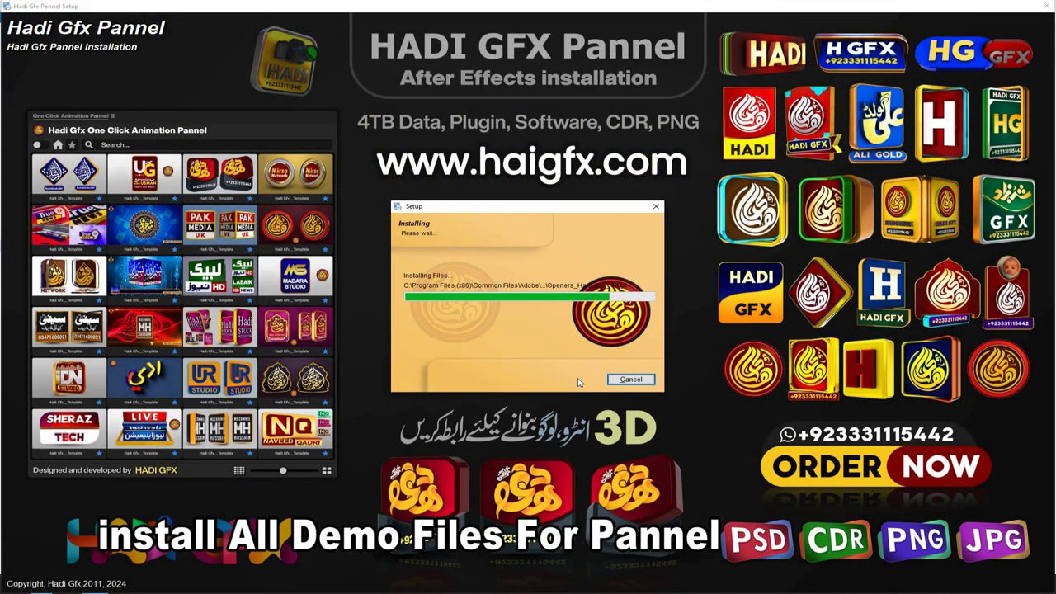
pyautogui.click(598, 377)
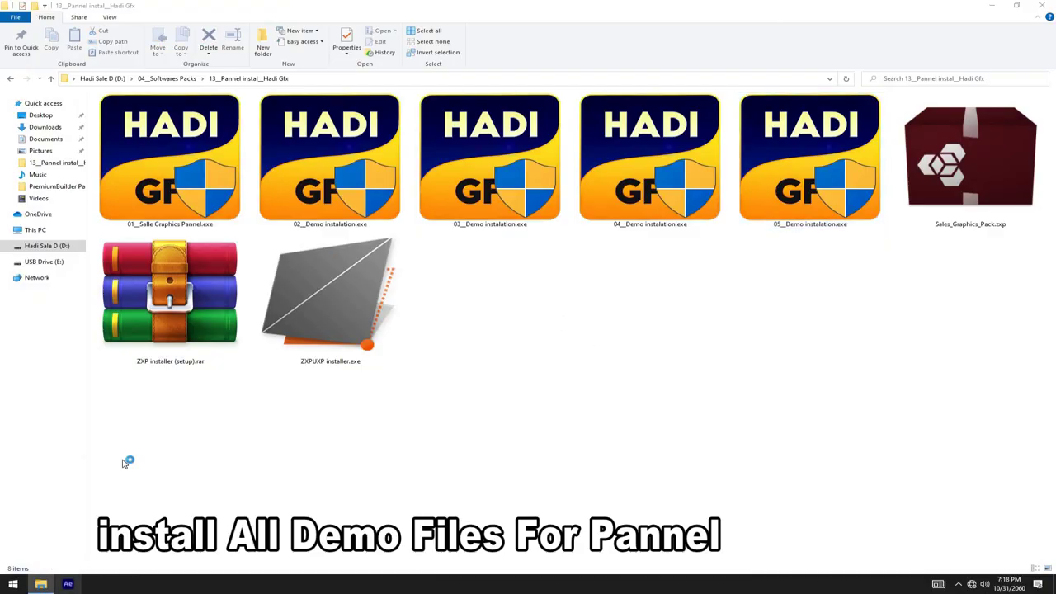
# - Relaunch After Effects and browse 03 Next Lavel, 04 News Pack, 05 and 06 Lower Thirds categories
pyautogui.click(462, 400)
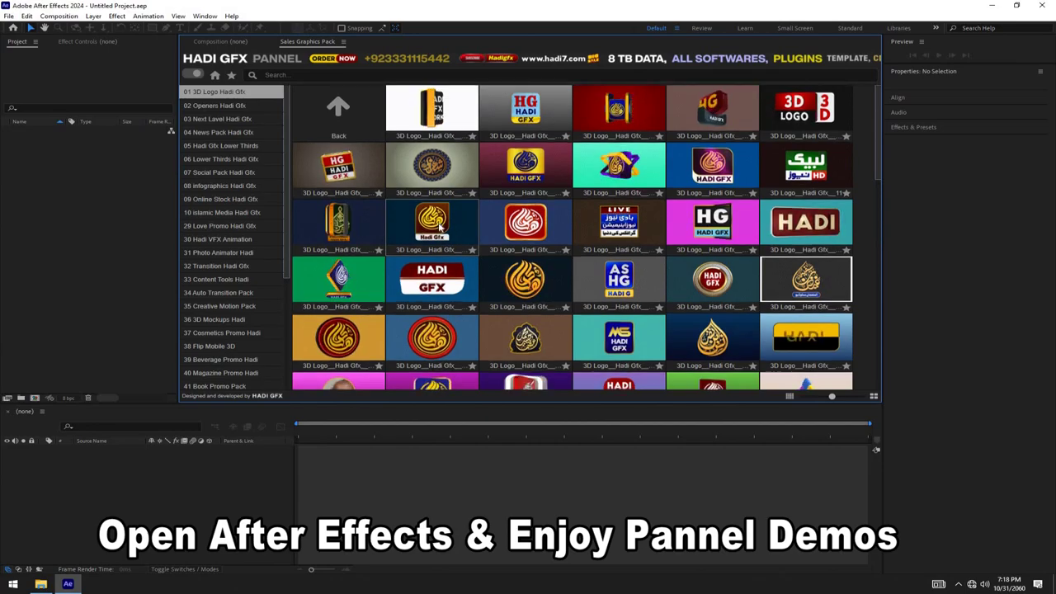
pyautogui.click(249, 119)
pyautogui.click(253, 134)
pyautogui.click(239, 145)
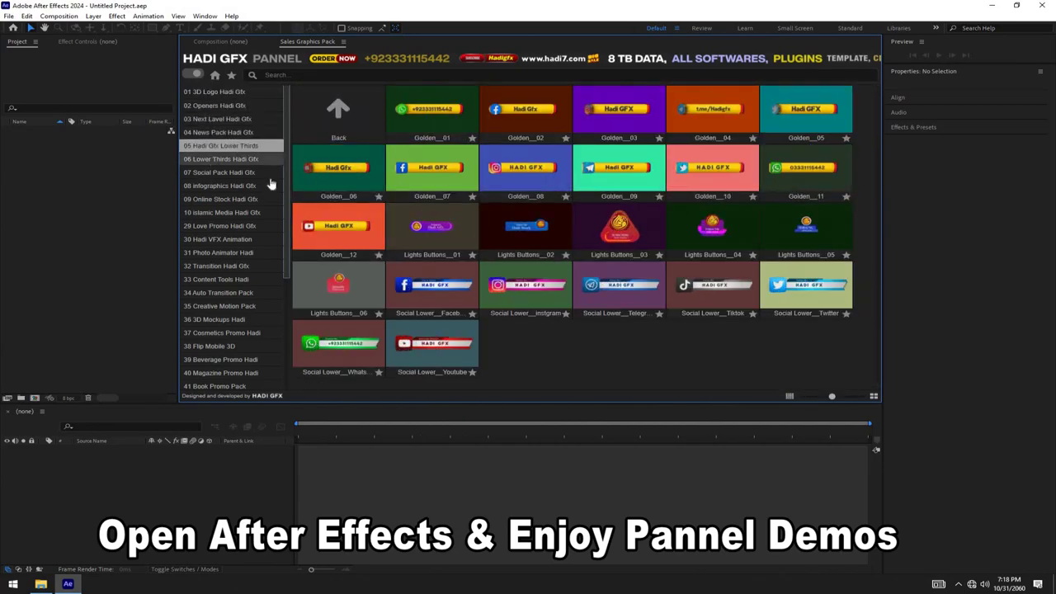
pyautogui.click(213, 159)
pyautogui.doubleClick(433, 115)
pyautogui.scroll(-5, 431, 231)
pyautogui.scroll(-5, 432, 238)
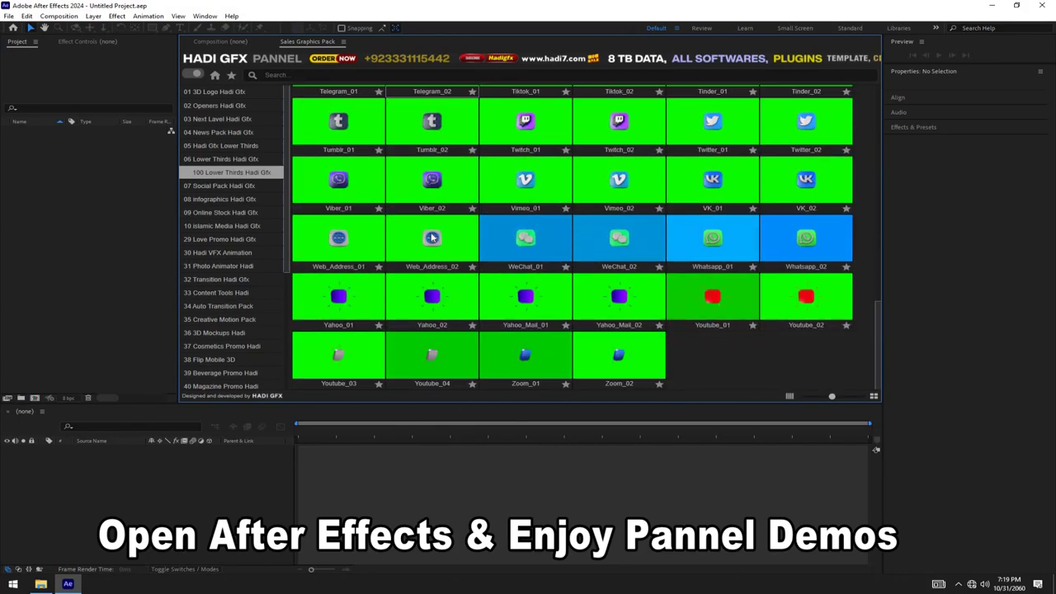
# - Browse 07 Social Pack's Subscribe Pack and Subscribe Devices with the panel maximized and larger thumbnails
pyautogui.click(225, 186)
pyautogui.click(215, 199)
pyautogui.click(219, 212)
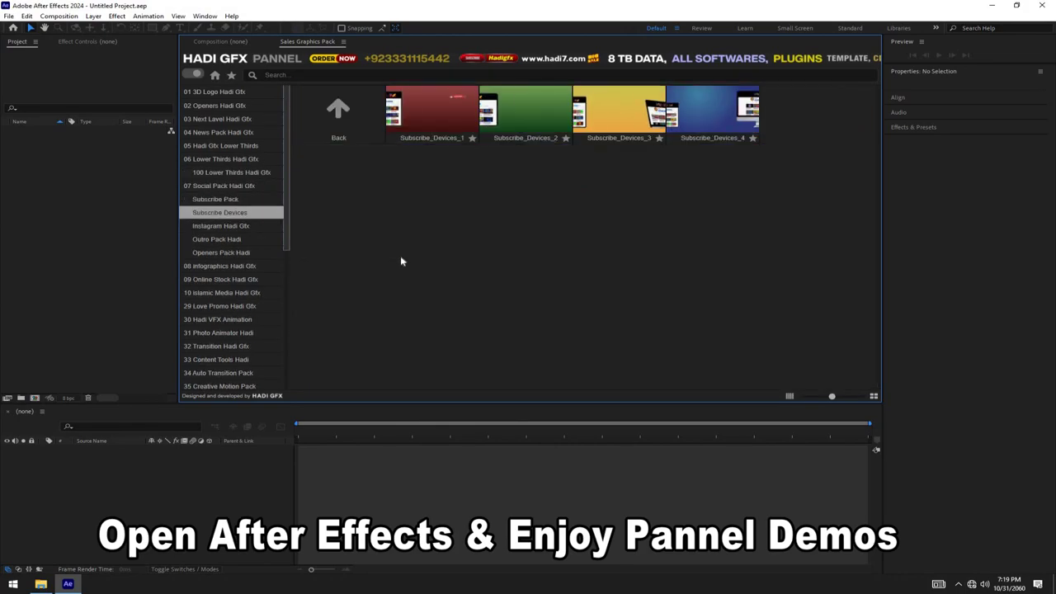
pyautogui.press('`')
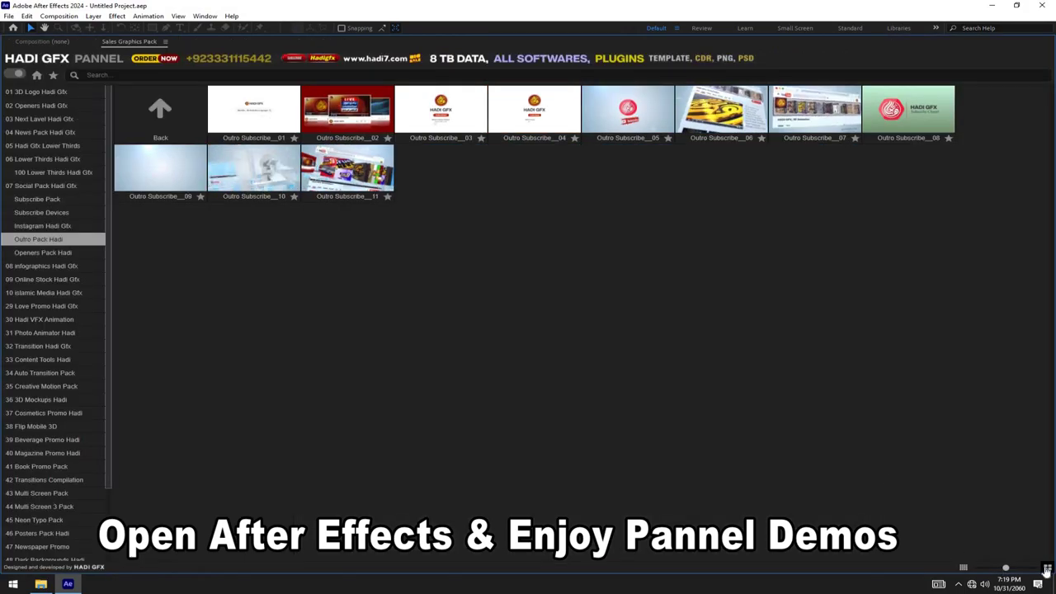
pyautogui.click(1046, 570)
# - Step through Openers Pack, 08 infographics, 09 Online Stock, 3D intro, islamic Openers and 31 Photo Animator
pyautogui.press('Down')
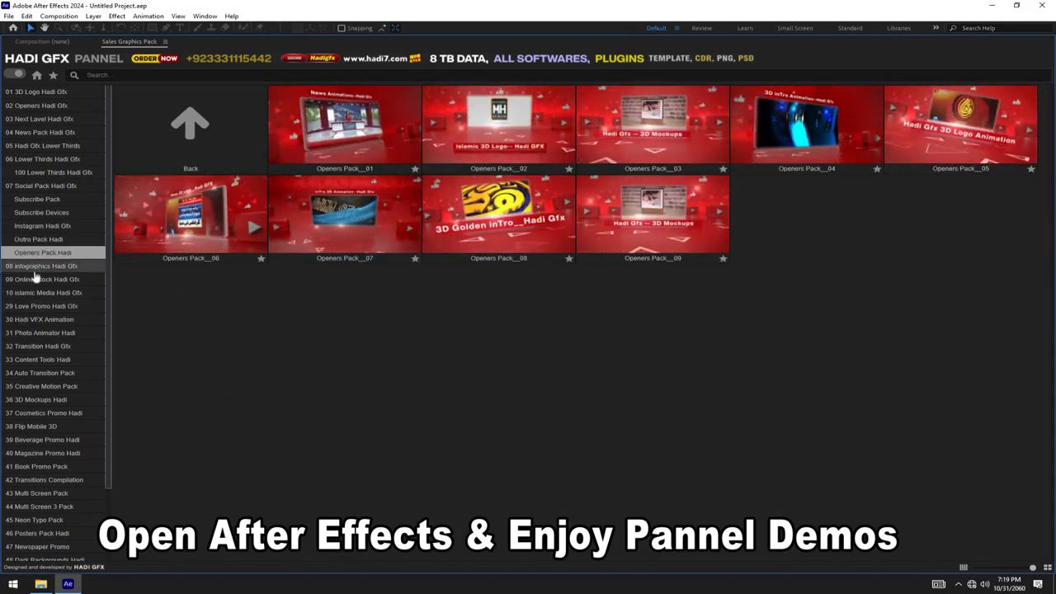
pyautogui.press('Down')
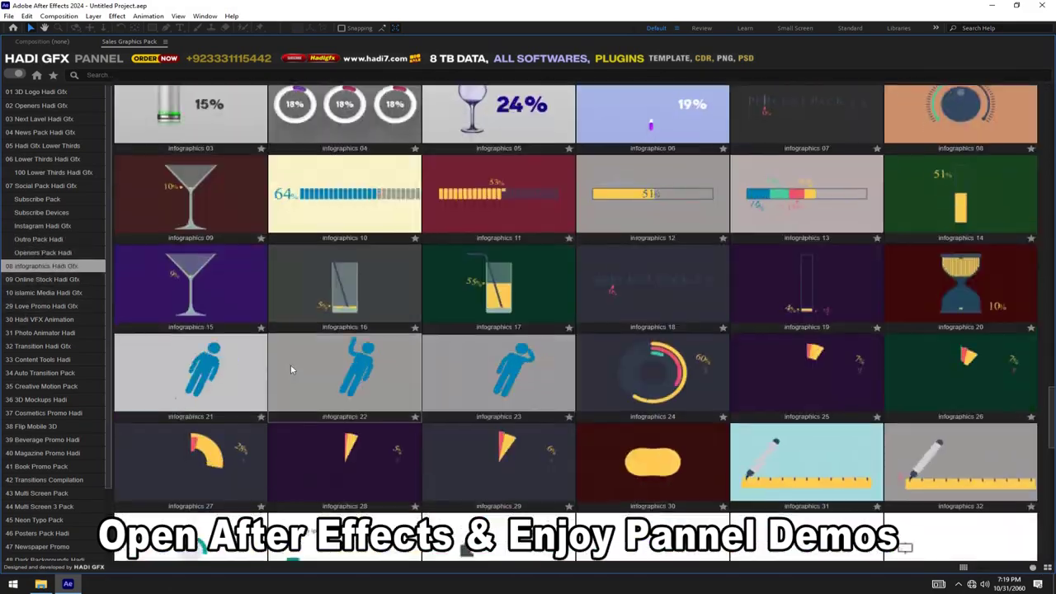
pyautogui.scroll(-5, 291, 363)
pyautogui.press('Down')
pyautogui.press('Down')
pyautogui.scroll(-3, 198, 338)
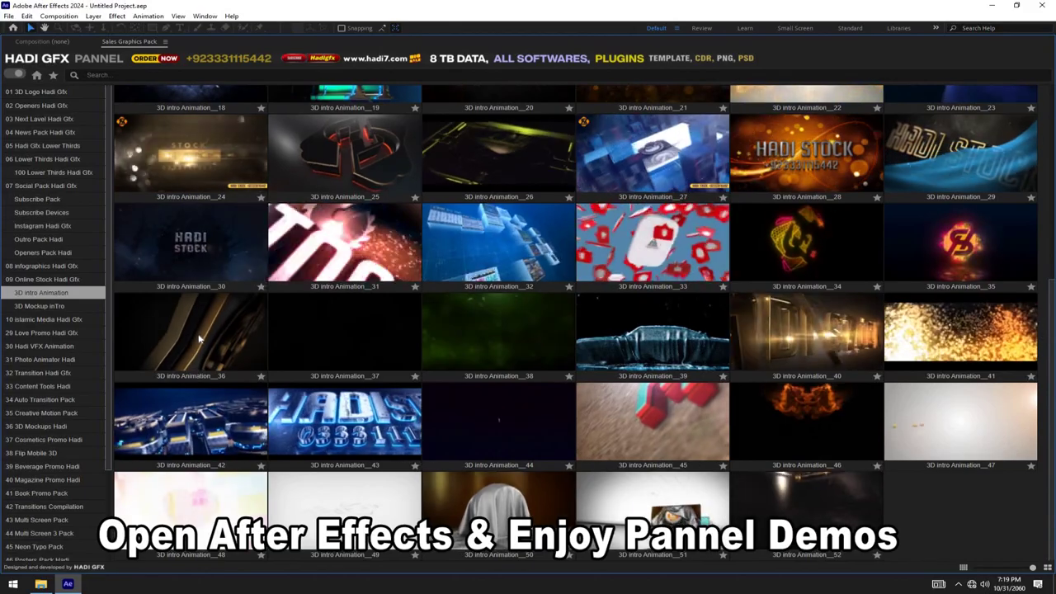
pyautogui.press('Down')
pyautogui.press('Down')
pyautogui.press('Down')
pyautogui.press('Down')
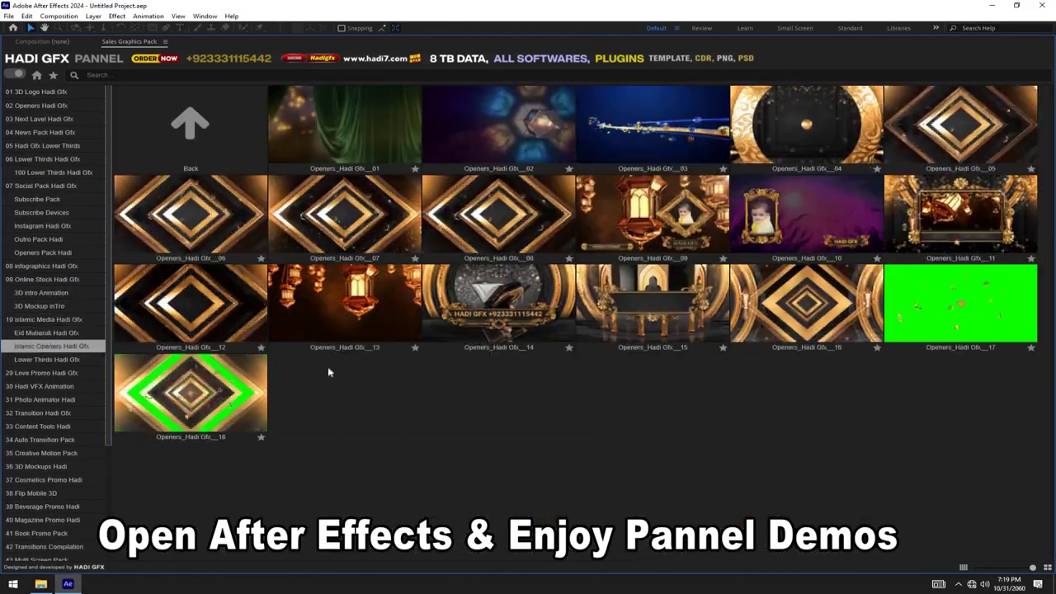
pyautogui.press('Down')
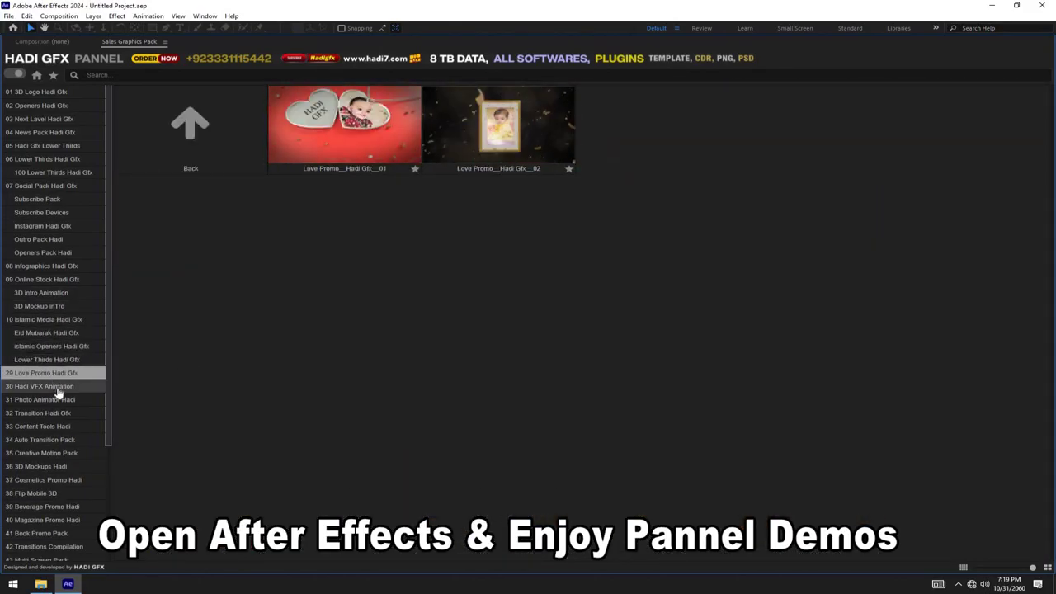
pyautogui.press('Down')
pyautogui.press('Down')
pyautogui.press('Down')
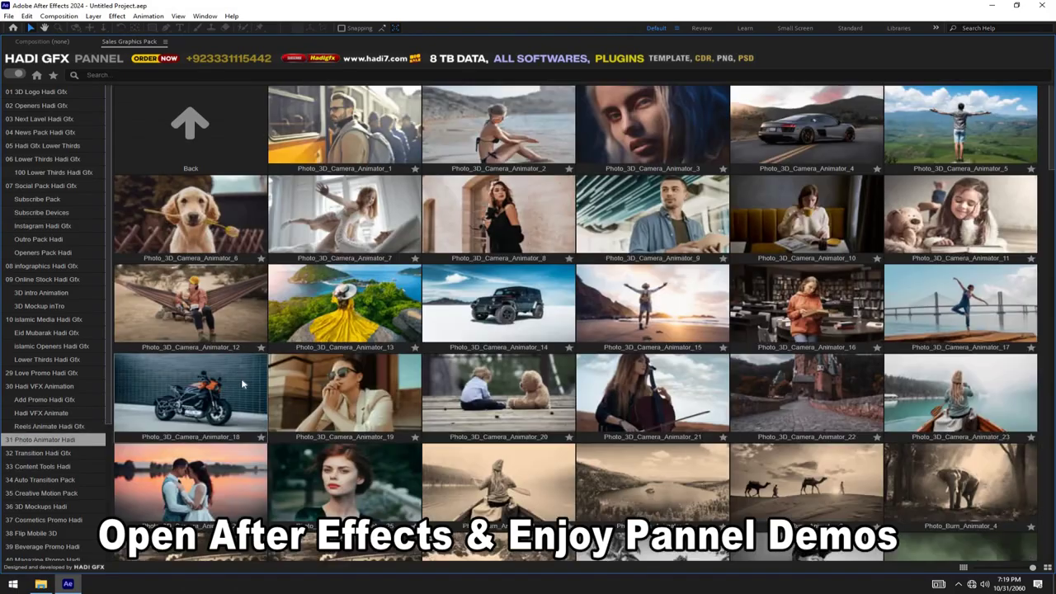
pyautogui.scroll(-5, 243, 382)
pyautogui.scroll(-5, 243, 382)
pyautogui.scroll(-5, 244, 382)
pyautogui.scroll(-5, 243, 382)
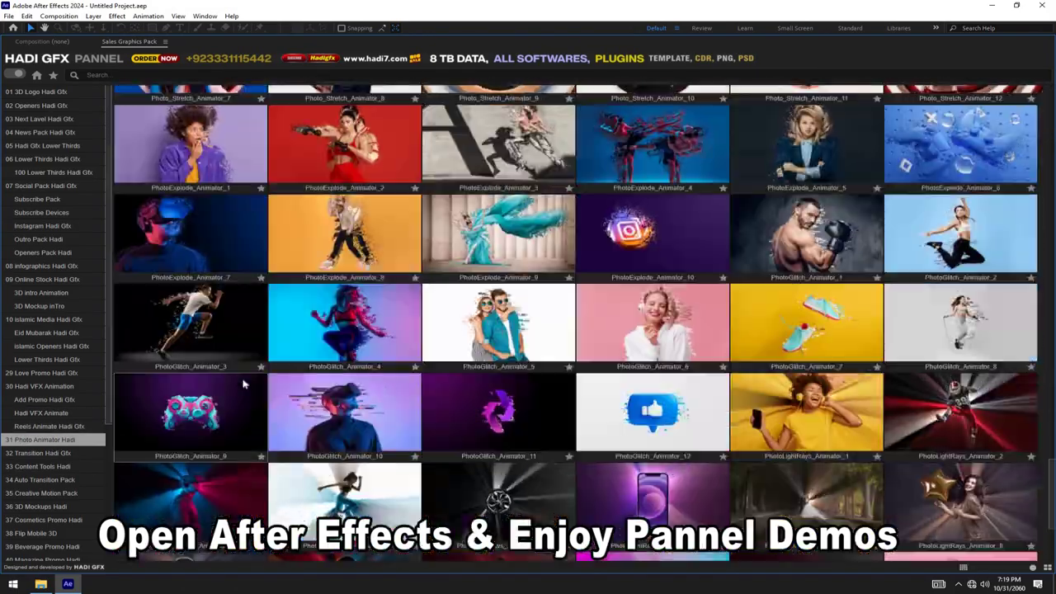
pyautogui.scroll(-5, 216, 390)
pyautogui.scroll(-5, 277, 396)
# - View the 32 Transition, 33 Content Tools and 34 Auto Transition Pack templates
pyautogui.click(55, 454)
pyautogui.scroll(-5, 232, 416)
pyautogui.scroll(-5, 232, 416)
pyautogui.scroll(-5, 233, 417)
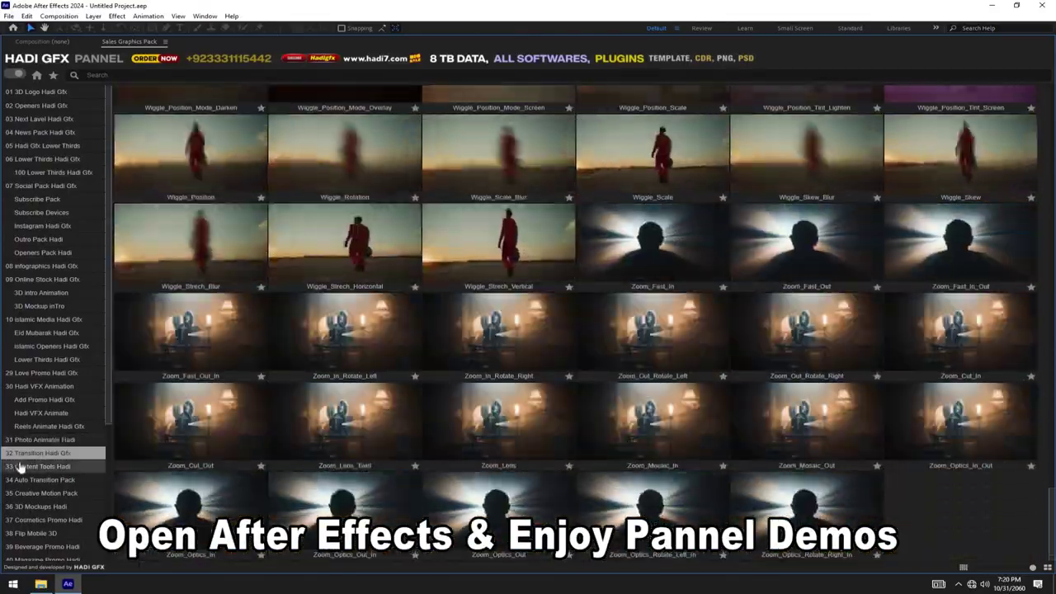
pyautogui.click(37, 466)
pyautogui.scroll(-5, 221, 439)
pyautogui.scroll(-5, 221, 438)
pyautogui.scroll(-5, 221, 439)
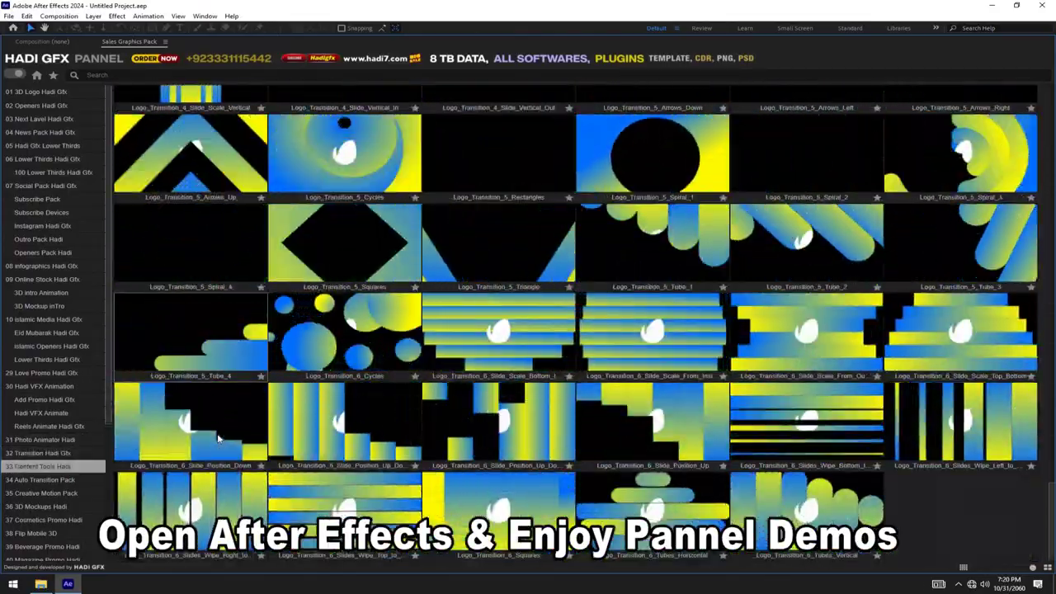
pyautogui.click(41, 479)
pyautogui.scroll(-5, 155, 448)
pyautogui.scroll(-5, 154, 448)
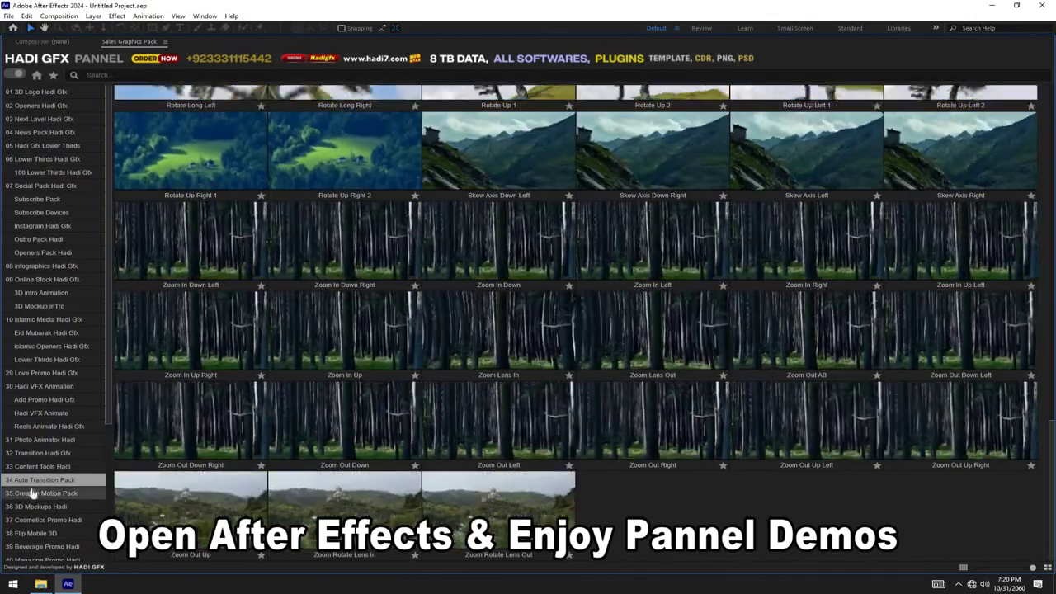
# - Expand 35 Creative Motion Pack and view 01 Openers, 02 Backgrounds, 03 Devices and 04 Lower Thirds
pyautogui.click(45, 492)
pyautogui.click(33, 505)
pyautogui.scroll(-5, 43, 520)
pyautogui.click(43, 520)
pyautogui.scroll(-5, 200, 467)
pyautogui.scroll(-5, 201, 467)
pyautogui.scroll(-5, 201, 466)
pyautogui.click(30, 532)
pyautogui.scroll(-5, 161, 492)
pyautogui.click(37, 546)
pyautogui.scroll(-5, 160, 493)
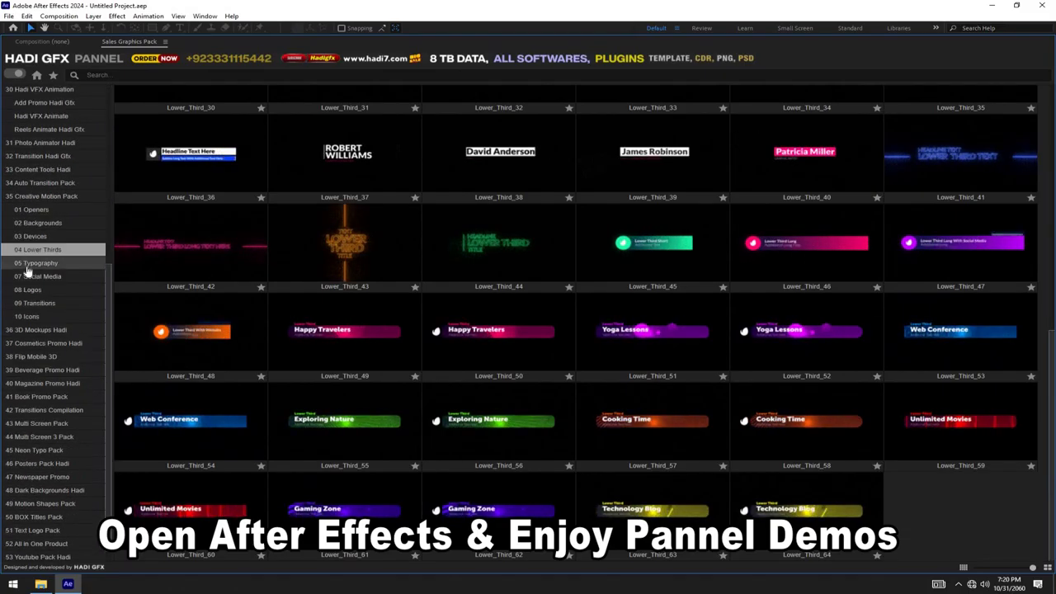
# - View 05 Typography, 07 Social Media, 08 Logos, 09 Transitions, 10 Icons and 3D Mockups templates
pyautogui.click(26, 264)
pyautogui.scroll(-5, 236, 311)
pyautogui.scroll(-5, 237, 311)
pyautogui.scroll(-5, 237, 312)
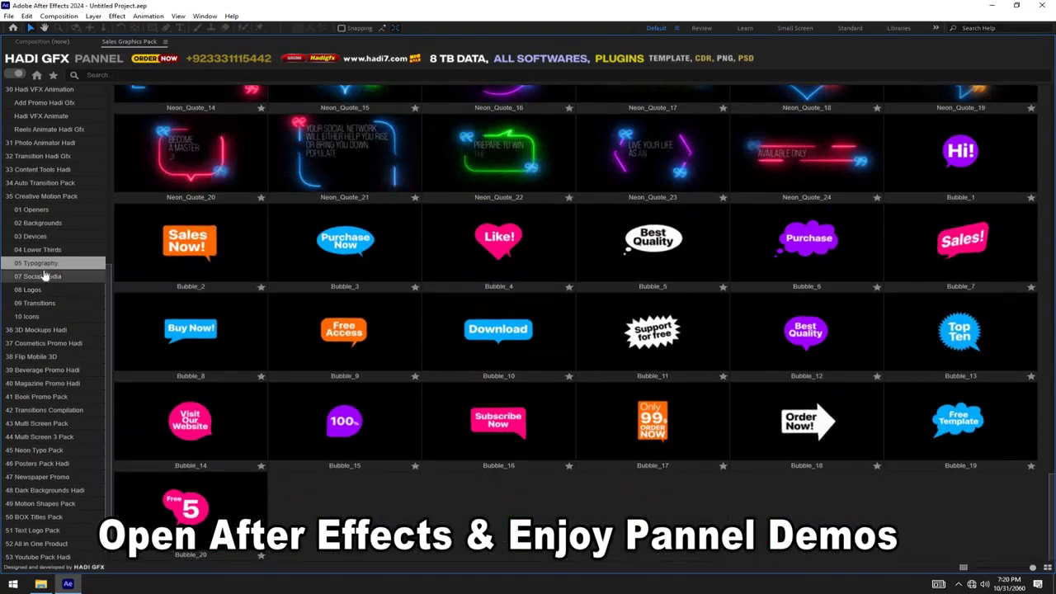
pyautogui.click(37, 275)
pyautogui.click(28, 289)
pyautogui.scroll(-5, 247, 330)
pyautogui.click(33, 303)
pyautogui.scroll(-5, 360, 383)
pyautogui.scroll(-5, 359, 383)
pyautogui.click(27, 316)
pyautogui.click(77, 345)
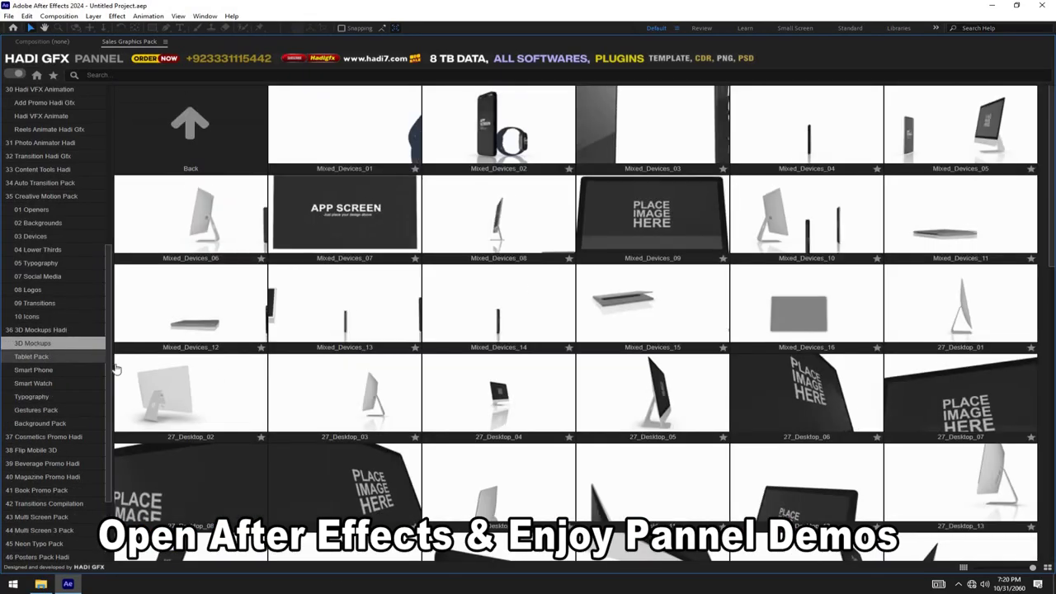
# - Browse the Tablet Pack and Smart Phone mockup templates
pyautogui.scroll(-5, 280, 330)
pyautogui.scroll(-5, 280, 330)
pyautogui.click(31, 356)
pyautogui.scroll(-5, 217, 357)
pyautogui.click(33, 370)
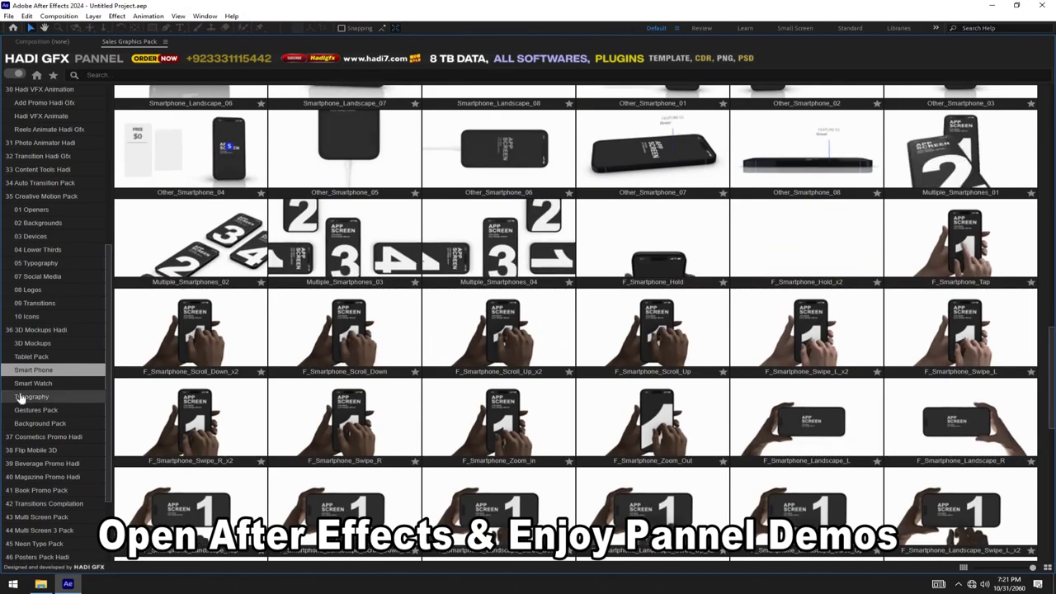
# - Browse the Typography, Gestures Pack, Background Pack and 37 Cosmetics Promo Hadi templates
pyautogui.click(31, 397)
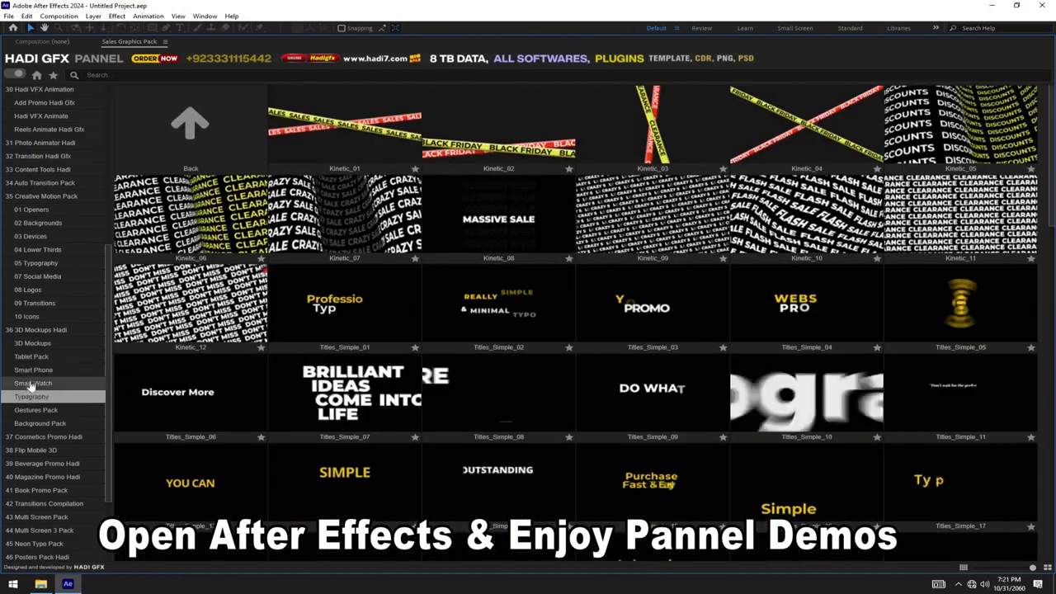
pyautogui.click(35, 410)
pyautogui.click(39, 424)
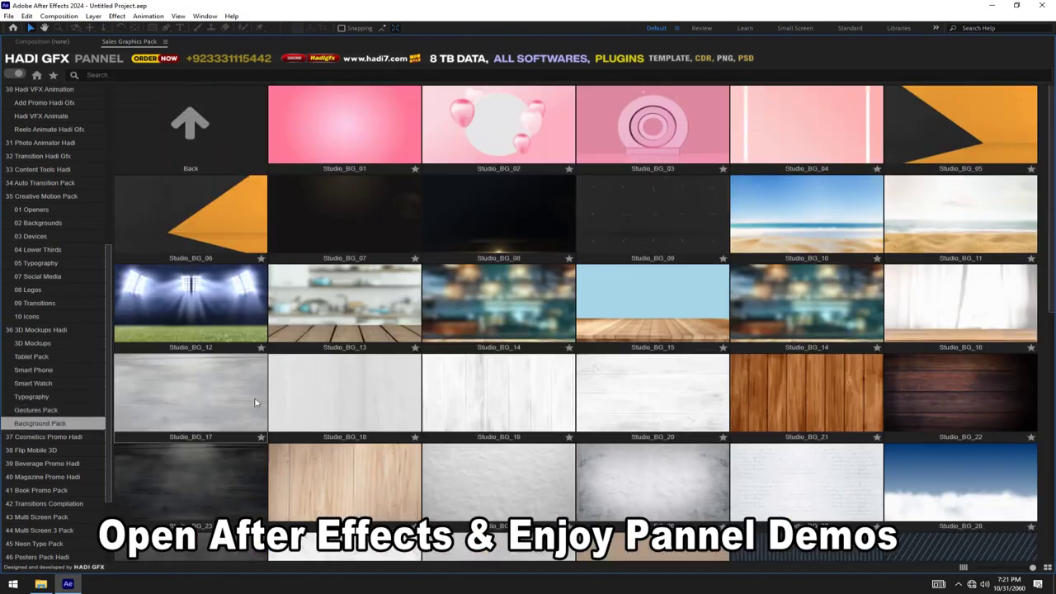
pyautogui.scroll(-5, 153, 402)
pyautogui.scroll(-5, 153, 403)
pyautogui.click(48, 436)
# - View 38 Flip Mobile 3D, then open 39 Beverage Promo Hadi's Glass Bottles templates
pyautogui.scroll(-3, 245, 391)
pyautogui.scroll(-5, 245, 391)
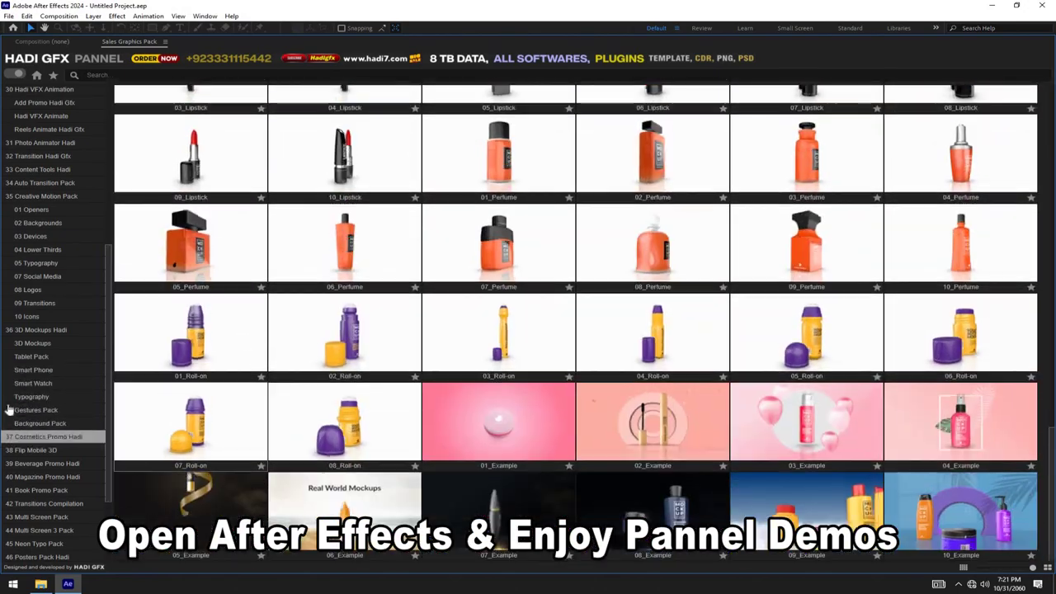
pyautogui.click(31, 450)
pyautogui.scroll(-5, 266, 398)
pyautogui.scroll(-5, 266, 397)
pyautogui.click(47, 463)
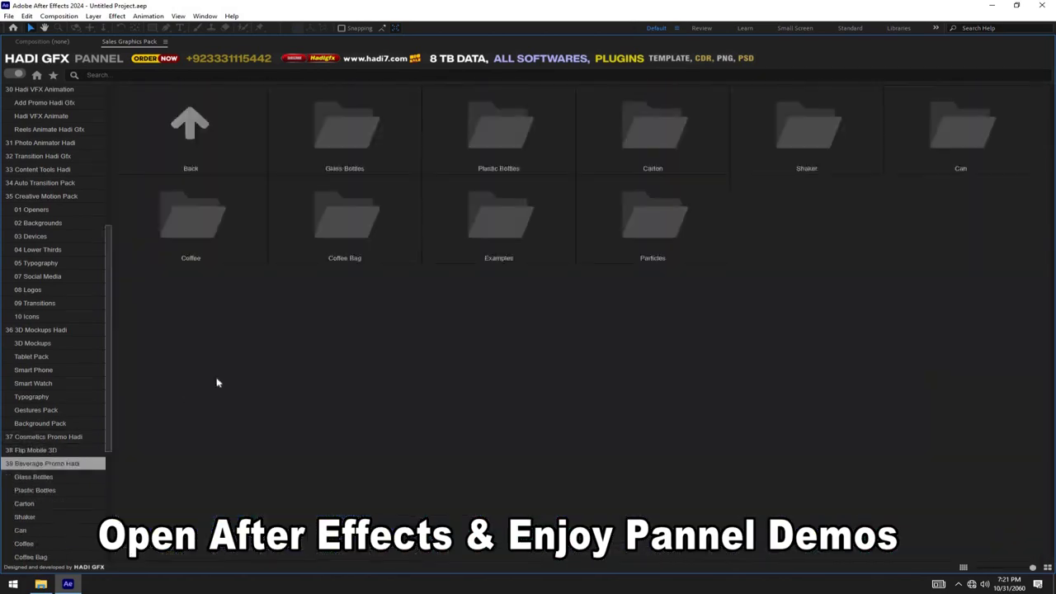
pyautogui.click(33, 476)
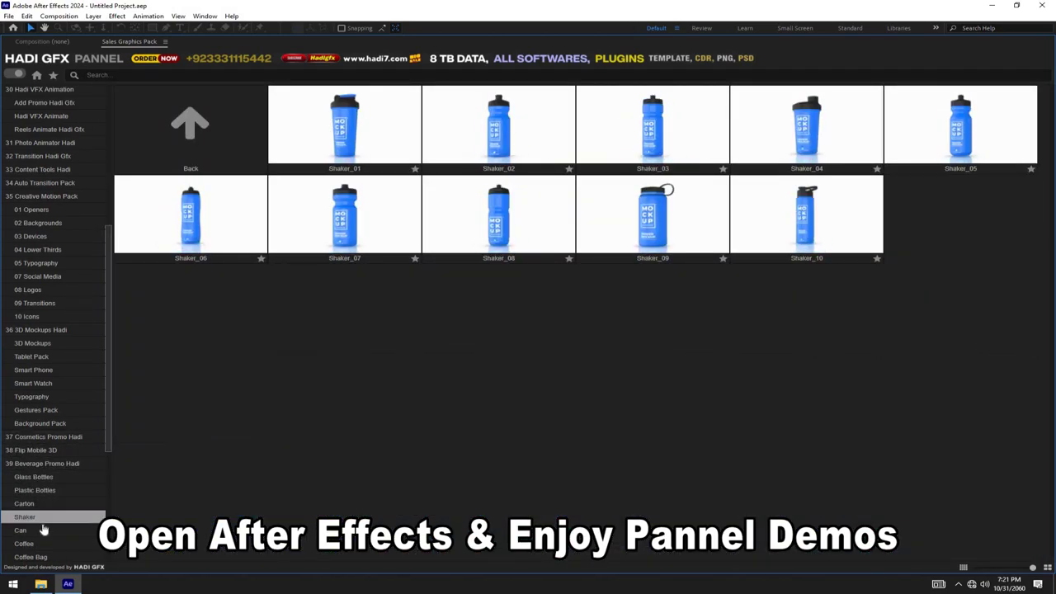
# - Browse Coffee and Particles, then 40 Magazine Promo Hadi's Half Letter templates
pyautogui.click(37, 542)
pyautogui.scroll(-5, 29, 373)
pyautogui.click(26, 385)
pyautogui.click(47, 398)
pyautogui.click(37, 426)
# - Browse the A Four Papper, Square Pack Hadi and Smart Devices Hadi templates
pyautogui.scroll(-5, 189, 418)
pyautogui.scroll(-5, 190, 418)
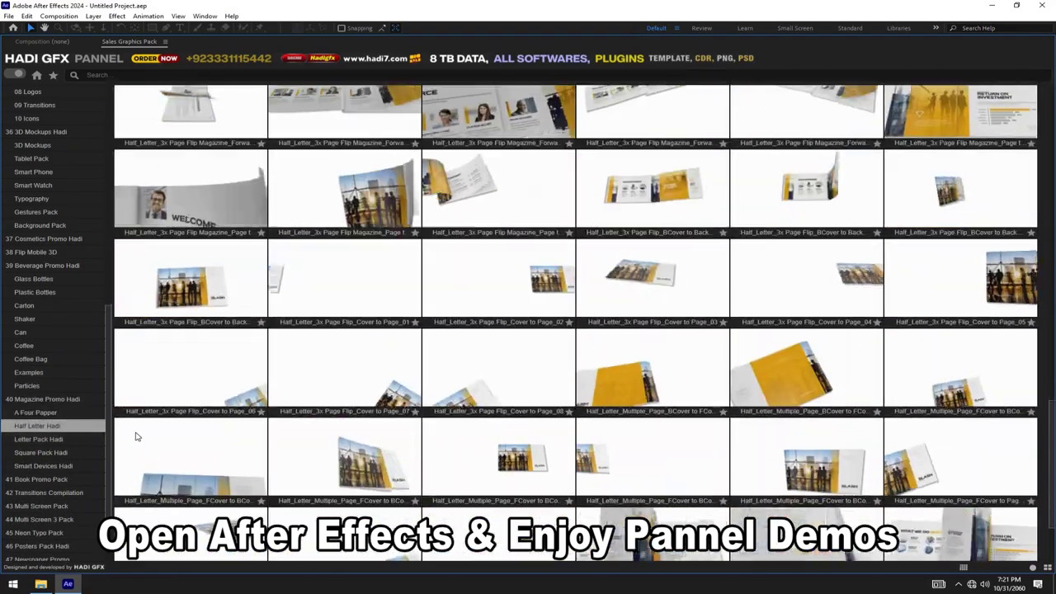
pyautogui.click(36, 412)
pyautogui.scroll(-5, 301, 377)
pyautogui.scroll(-3, 189, 373)
pyautogui.click(40, 452)
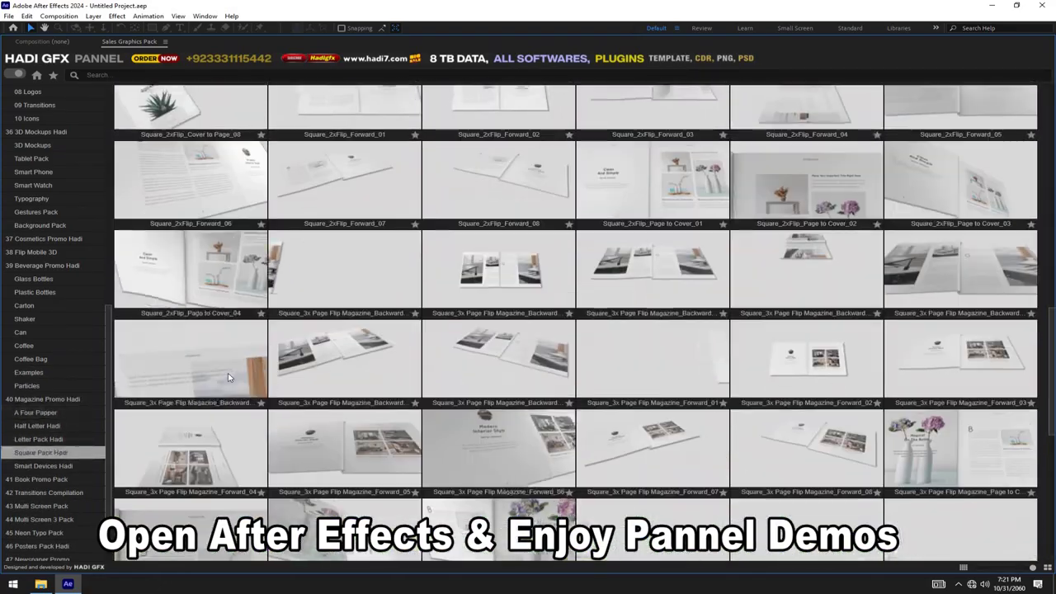
pyautogui.click(43, 466)
# - Browse the Books Packs 3D and Studio Setups templates, scrolling through the grid
pyautogui.click(40, 492)
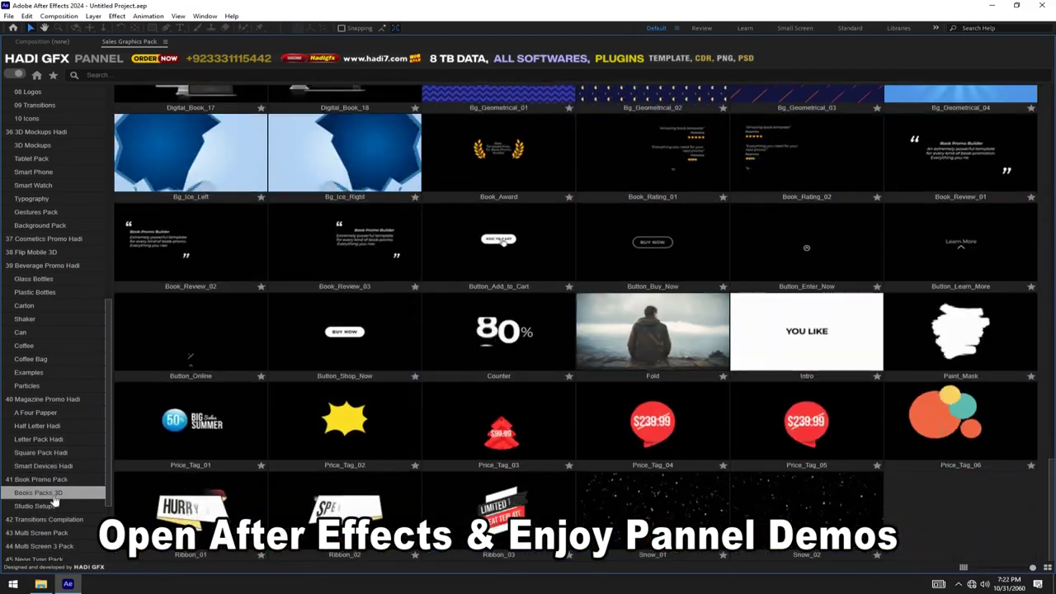
pyautogui.click(33, 504)
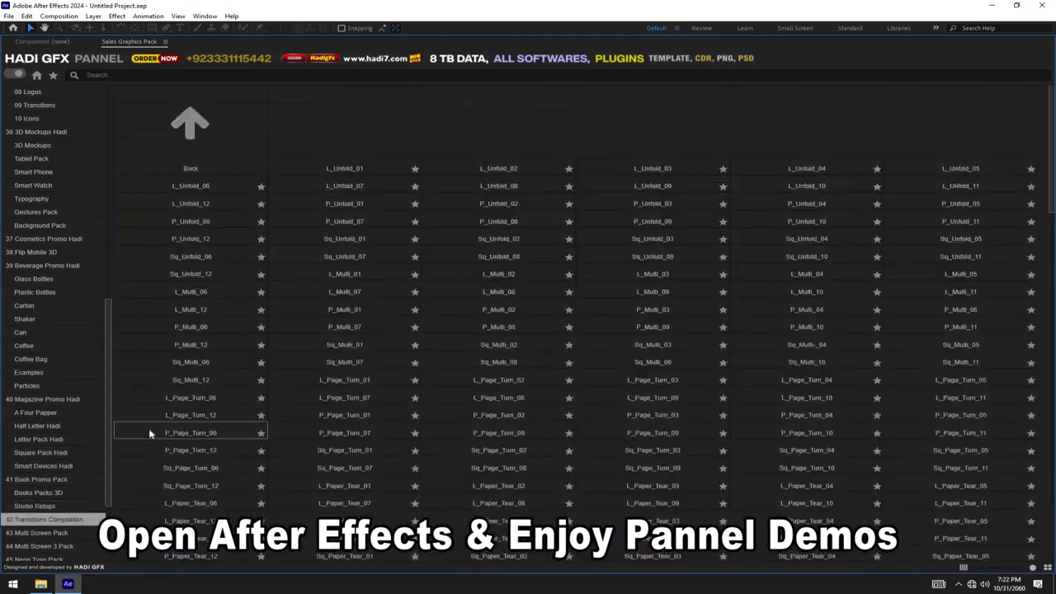
pyautogui.scroll(-5, 151, 435)
pyautogui.scroll(-5, 151, 438)
pyautogui.scroll(-5, 151, 444)
pyautogui.scroll(-5, 231, 444)
pyautogui.scroll(-5, 231, 443)
pyautogui.scroll(-5, 231, 444)
pyautogui.scroll(-5, 231, 444)
pyautogui.scroll(-5, 230, 444)
# - View 43 Multi Screen Pack, then open the 44 Multi Screen 3 Pack category
pyautogui.click(33, 532)
pyautogui.scroll(-3, 50, 494)
pyautogui.click(41, 420)
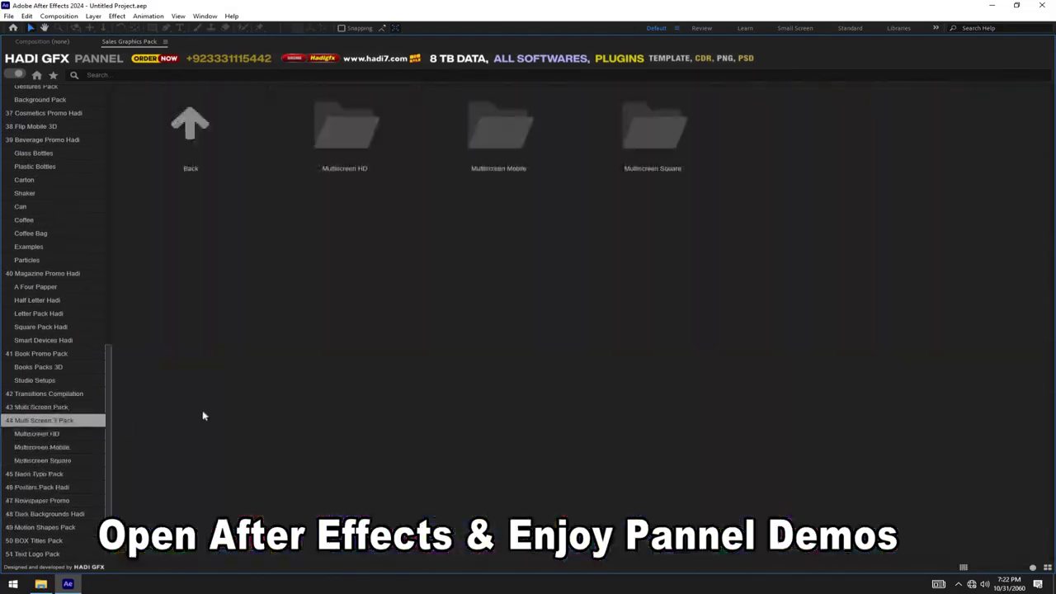
# - Browse the Multiscreen Mobile and 45 Neon Typo Pack templates
pyautogui.press('Down')
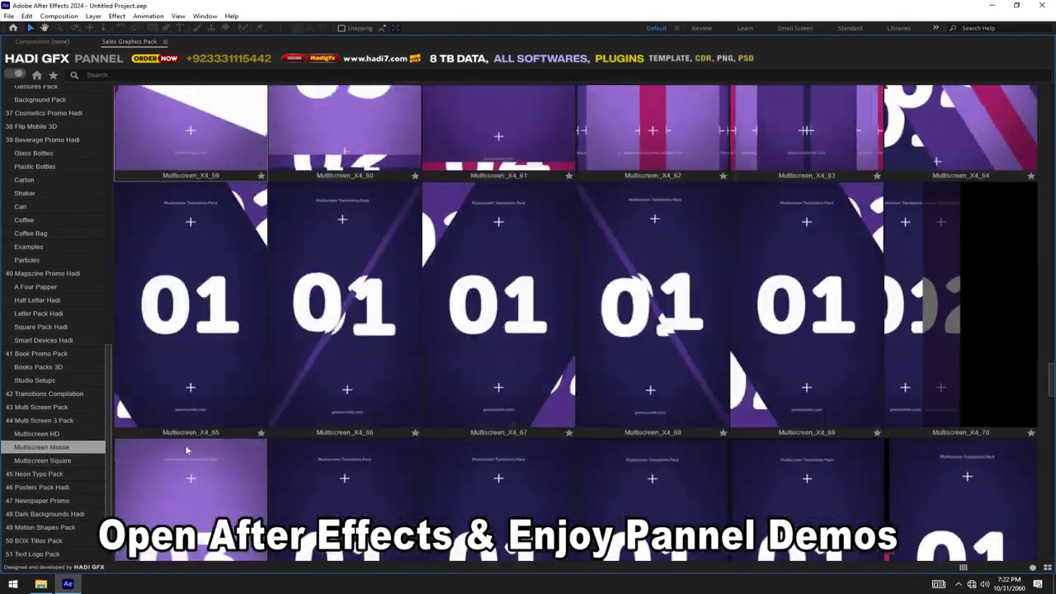
pyautogui.scroll(-10, 186, 449)
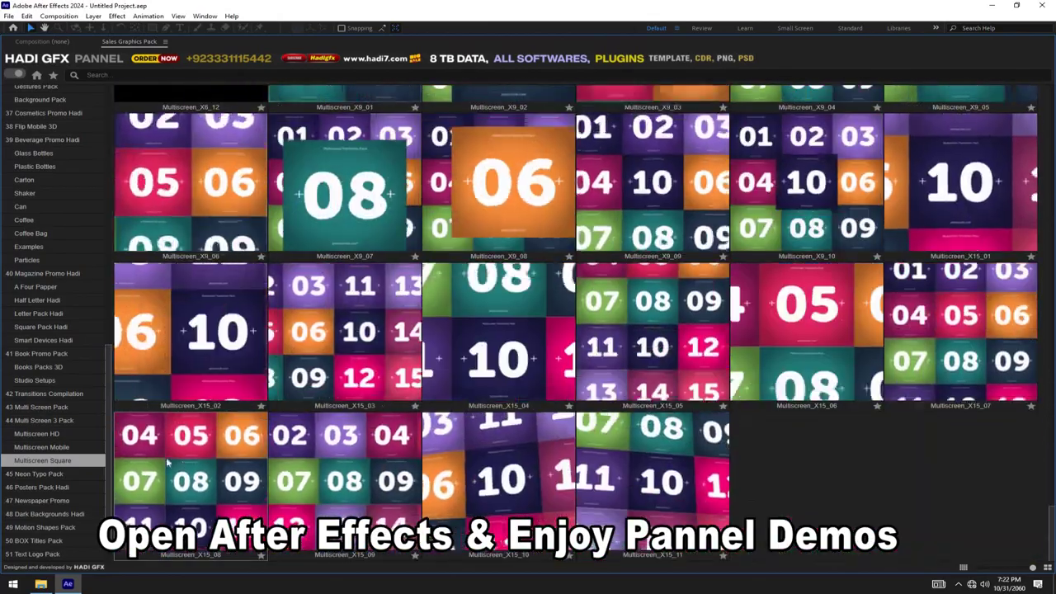
pyautogui.press('Down')
pyautogui.scroll(-15, 301, 452)
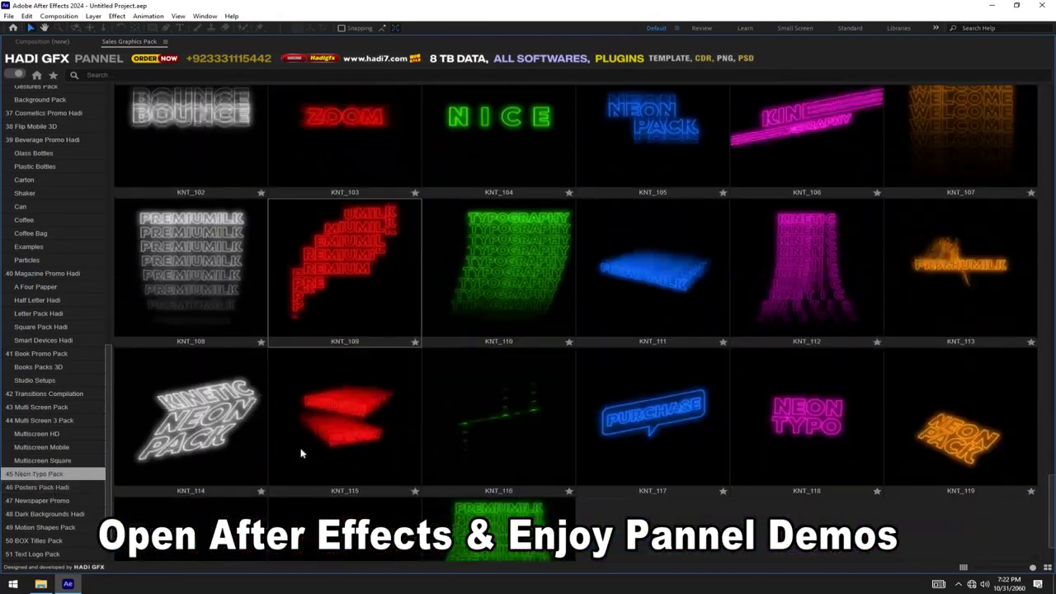
# - Open 46 Posters Pack Hadi and view the Valentine, x1 and x2 Newspaper templates
pyautogui.click(45, 488)
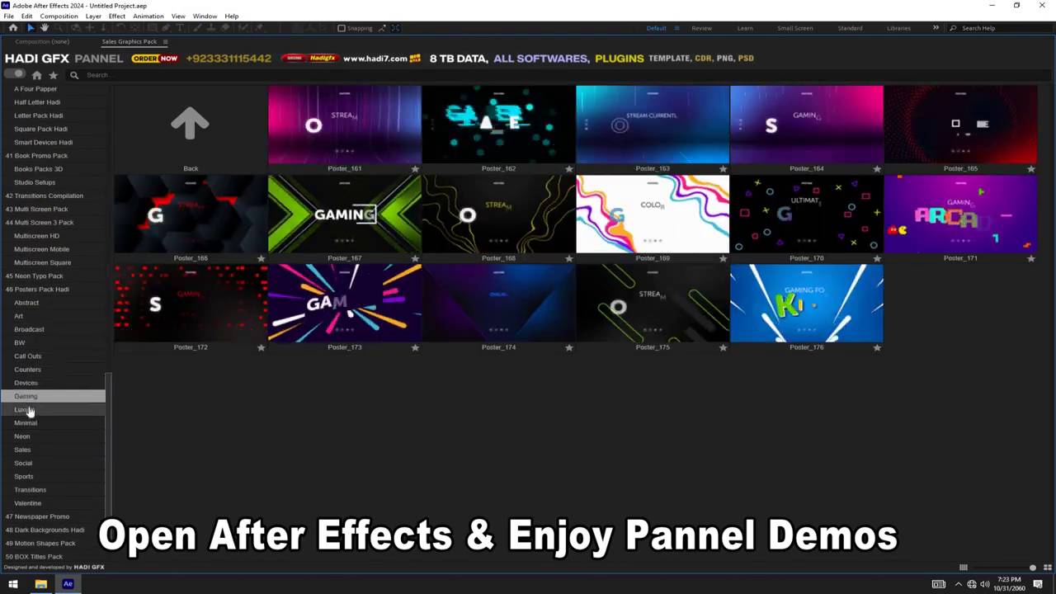
pyautogui.click(37, 501)
pyautogui.click(47, 475)
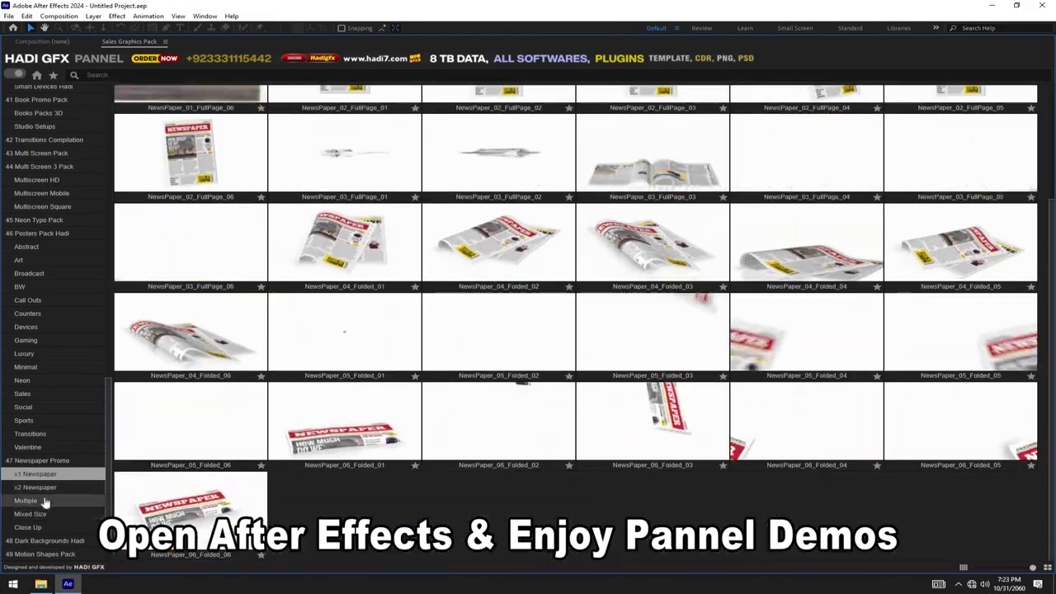
pyautogui.click(38, 487)
# - Browse 48 Dark Backgrounds, 49 Motion Shapes, 50 BOX Titles and 51 Text Logo packs
pyautogui.click(46, 541)
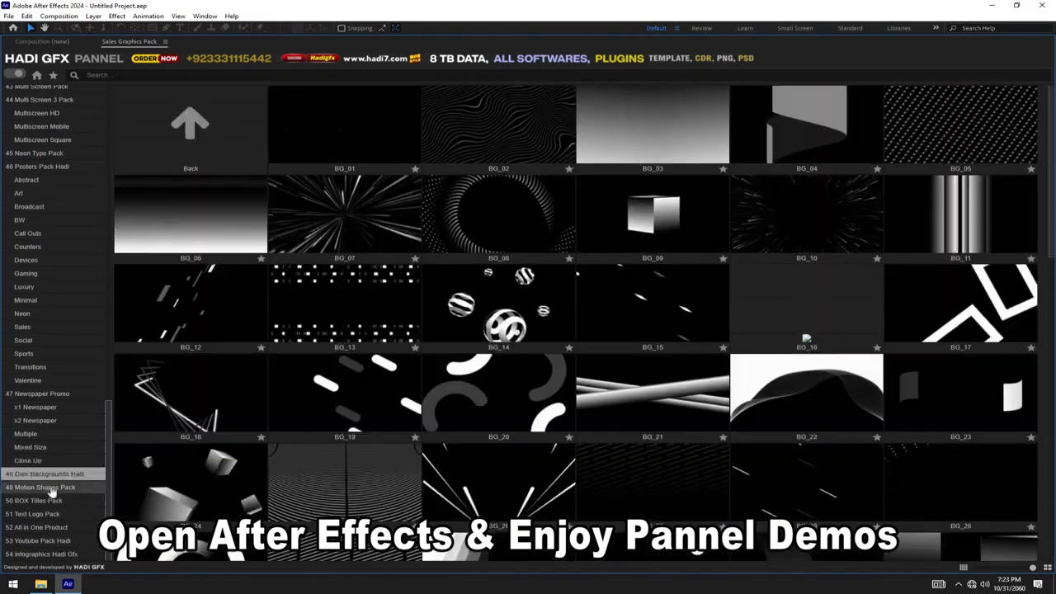
pyautogui.scroll(-10, 260, 450)
pyautogui.click(48, 487)
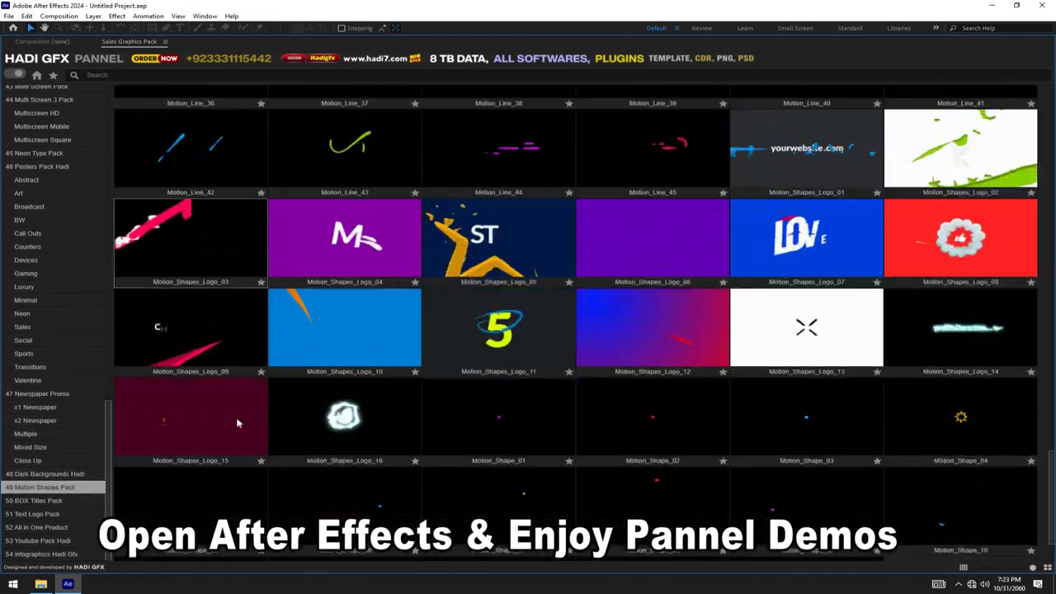
pyautogui.click(41, 500)
pyautogui.click(37, 513)
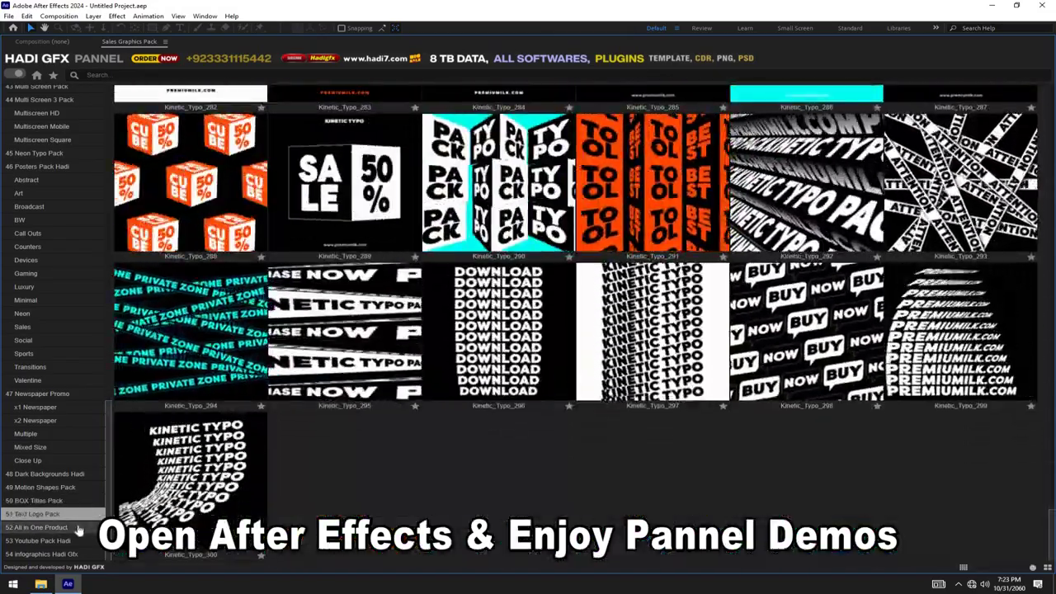
# - Browse All in One Product, 53 Youtube Pack and the Infographics country-flag templates
pyautogui.click(80, 528)
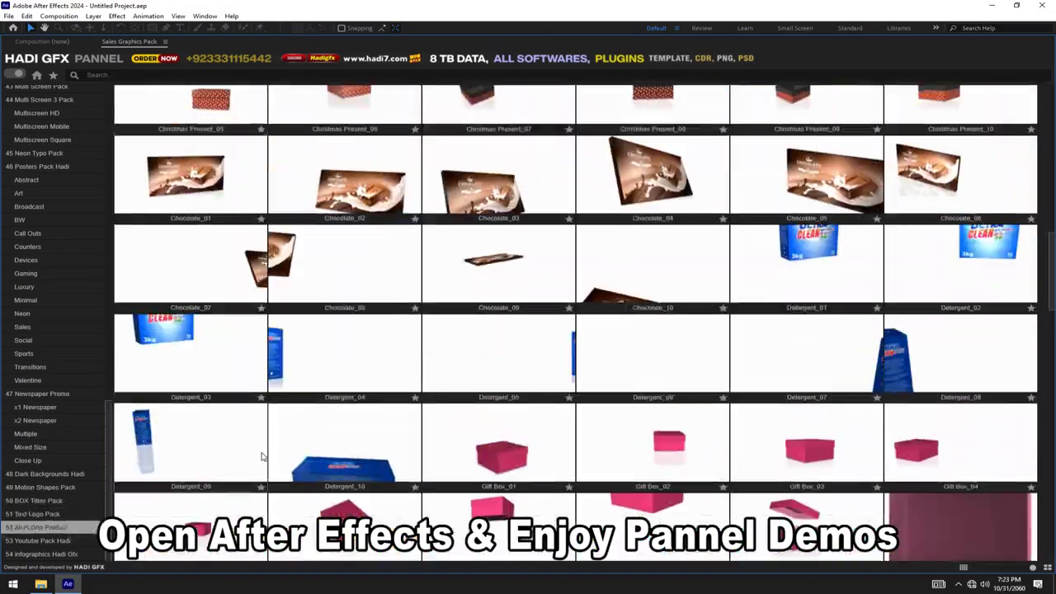
pyautogui.scroll(-5, 260, 458)
pyautogui.scroll(-5, 260, 458)
pyautogui.click(37, 540)
pyautogui.scroll(-10, 277, 489)
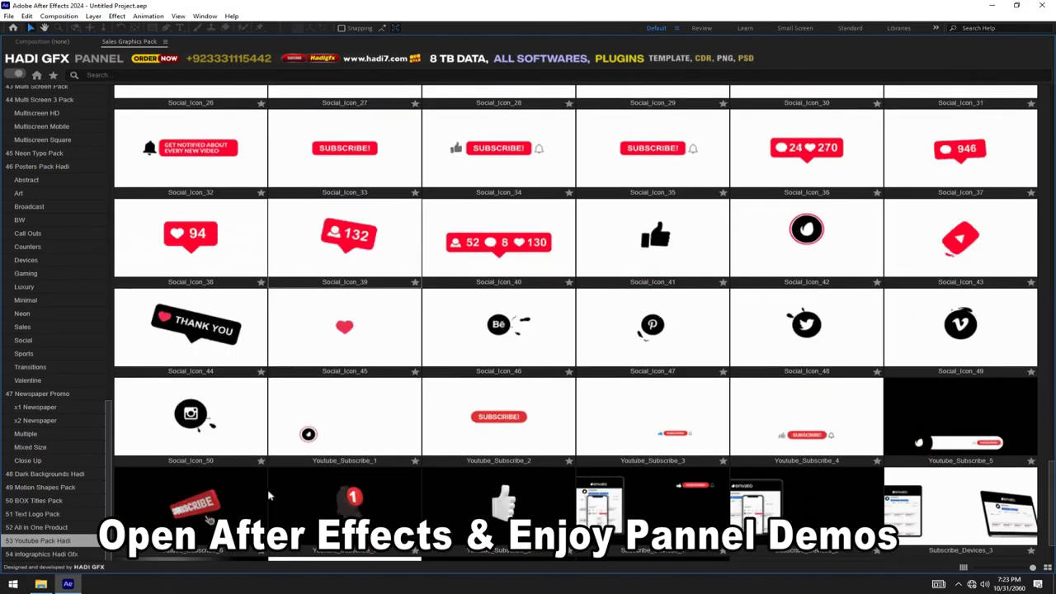
pyautogui.press('Down')
pyautogui.scroll(-5, 223, 409)
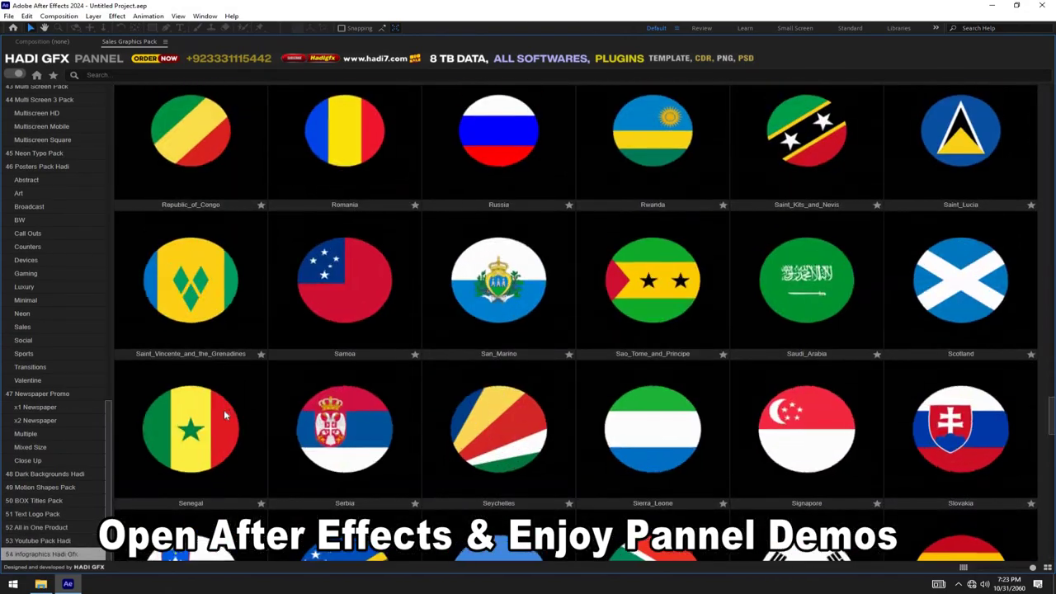